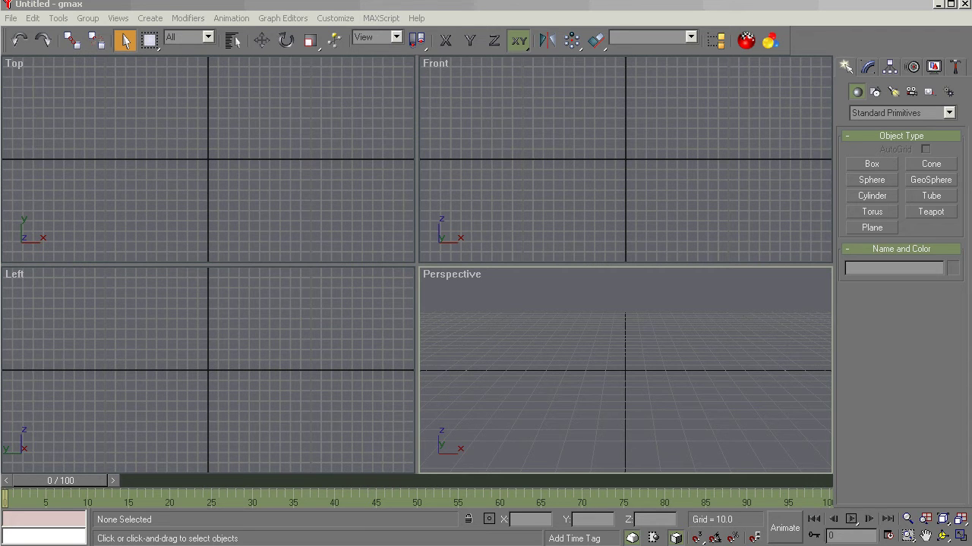
Step: Maximize the Front viewport, with Standard Primitives shown in the Create panel
{"action": "left_click", "coordinate": [261, 7]}
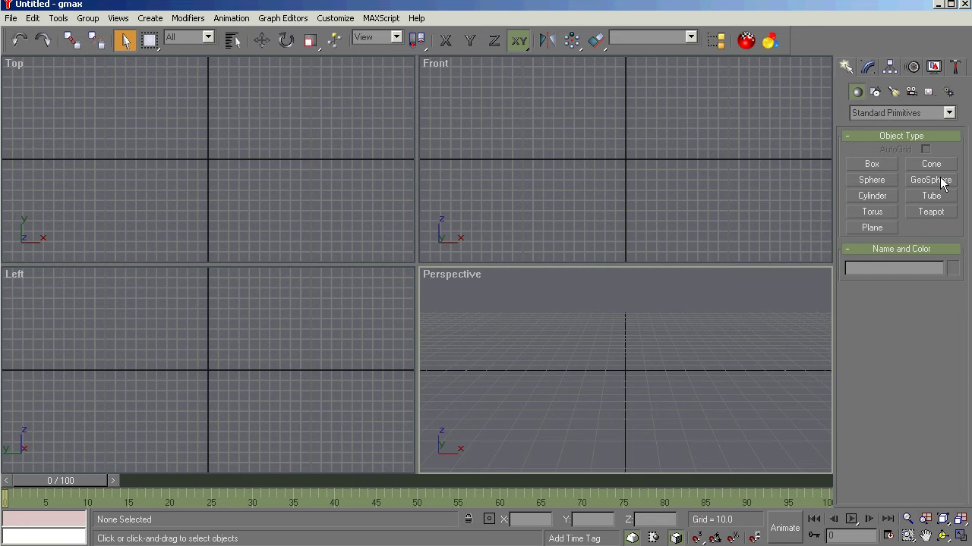
{"action": "left_click", "coordinate": [875, 93]}
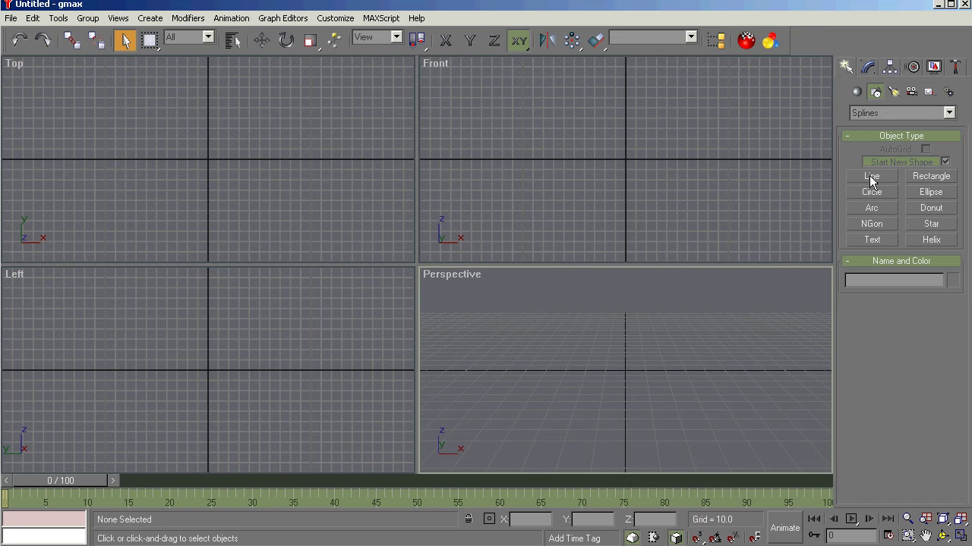
{"action": "left_click", "coordinate": [856, 93]}
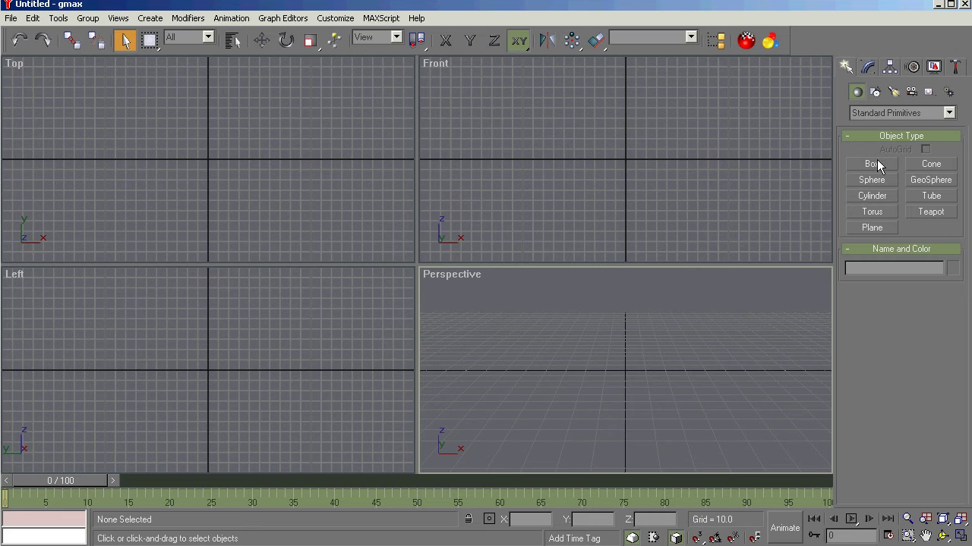
{"action": "left_click", "coordinate": [606, 129]}
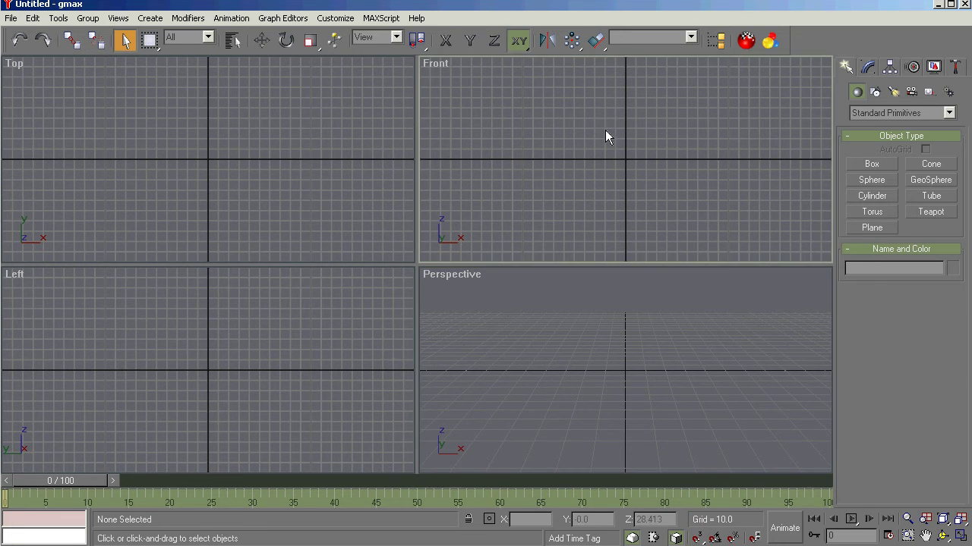
{"action": "left_click", "coordinate": [960, 536]}
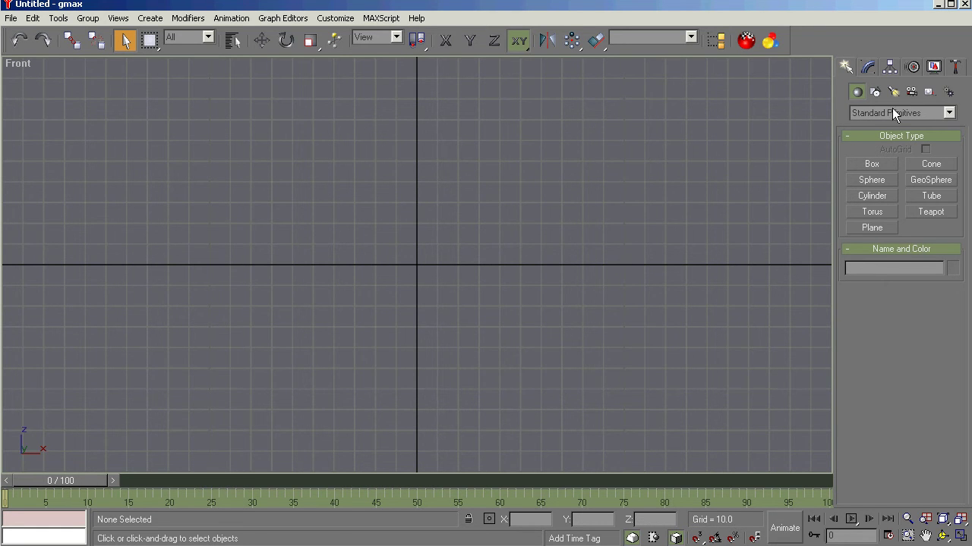
{"action": "left_click", "coordinate": [871, 165]}
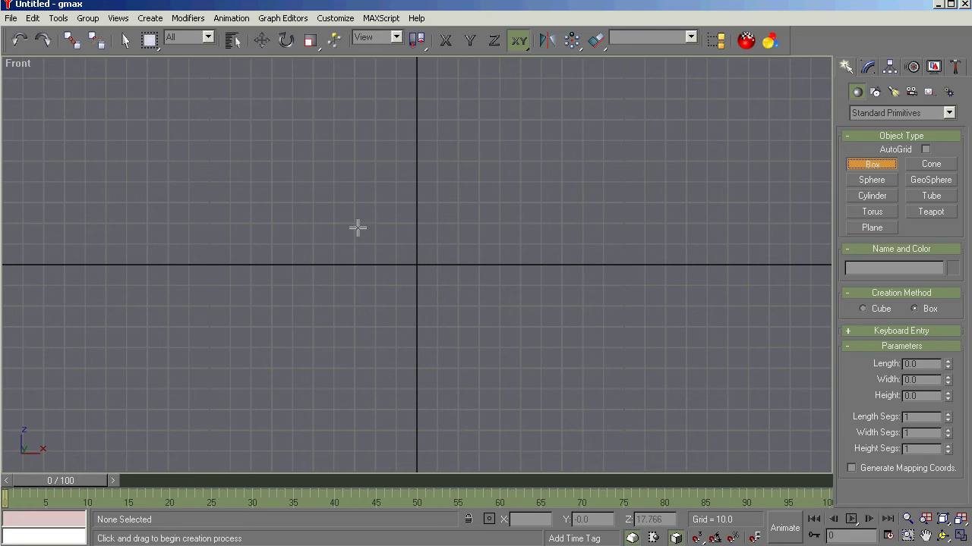
{"action": "left_click_drag", "start_coordinate": [356, 220], "coordinate": [475, 310]}
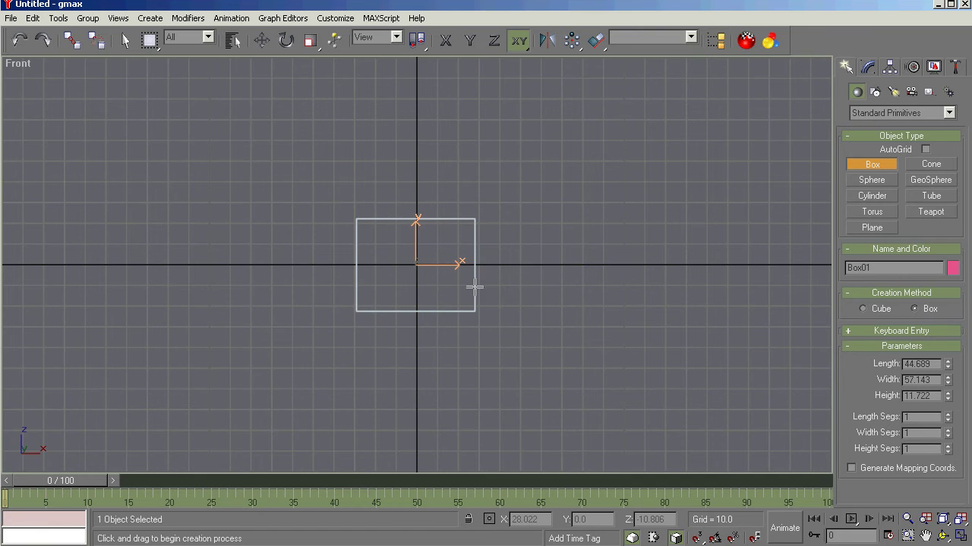
{"action": "left_click", "coordinate": [476, 287]}
{"action": "right_click", "coordinate": [547, 271]}
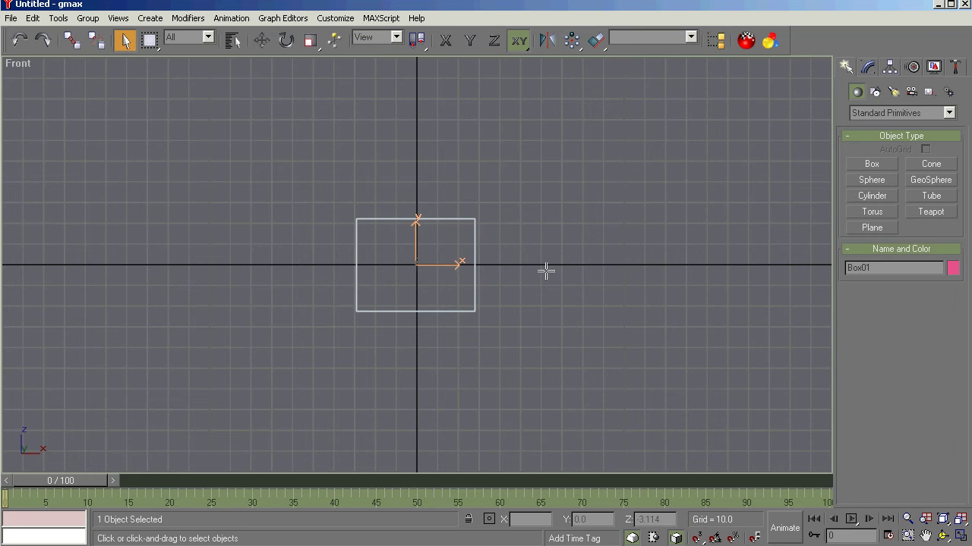
{"action": "right_click", "coordinate": [528, 261]}
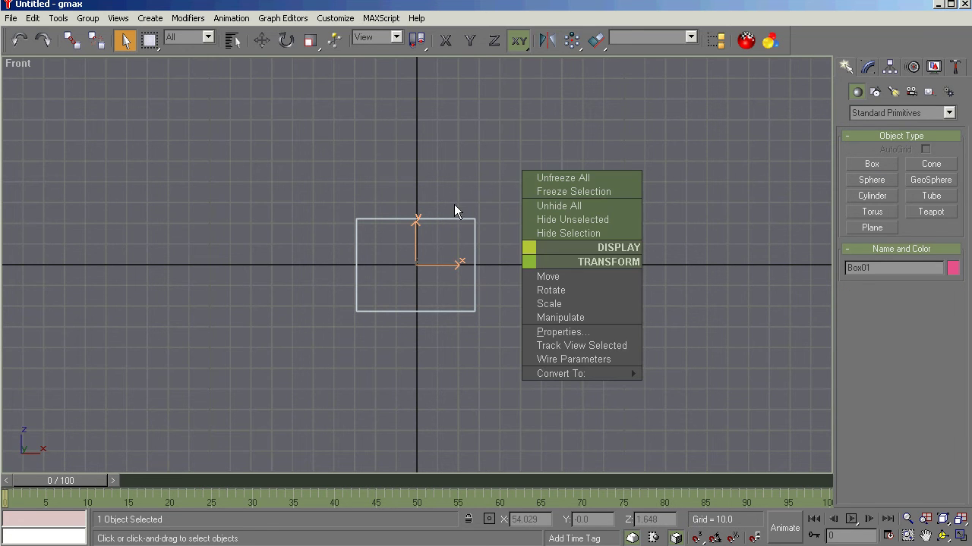
{"action": "left_click", "coordinate": [19, 41]}
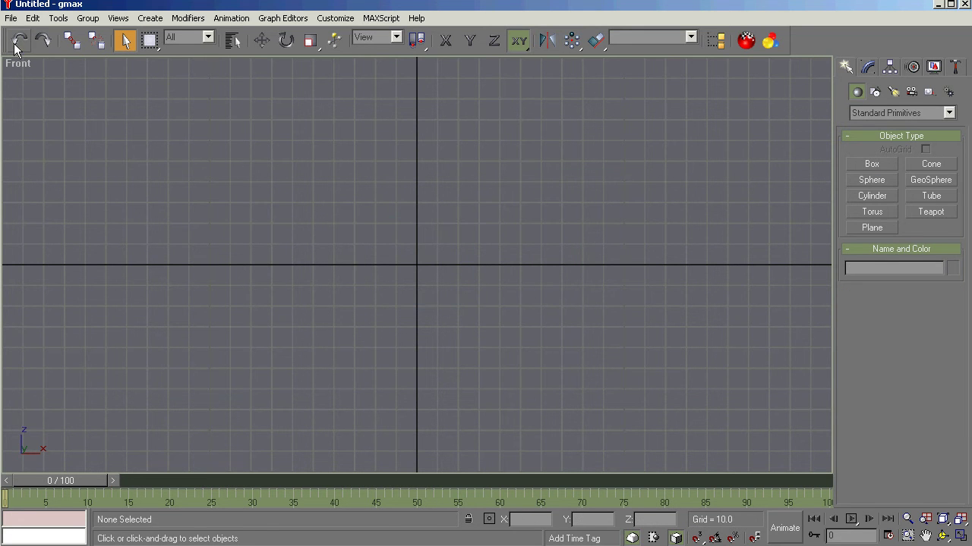
Step: Restore the four-view layout from the maximized Front view
{"action": "right_click", "coordinate": [25, 65]}
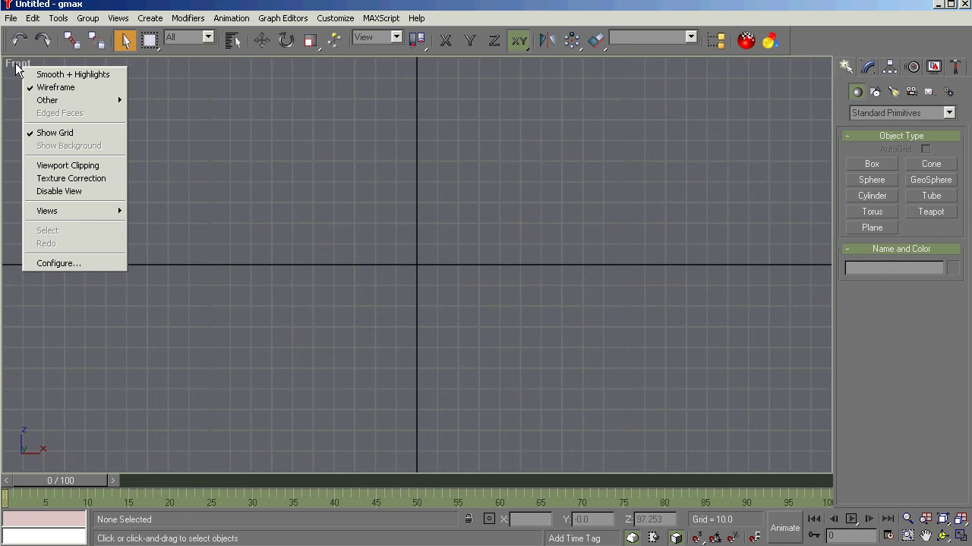
{"action": "left_click", "coordinate": [19, 65]}
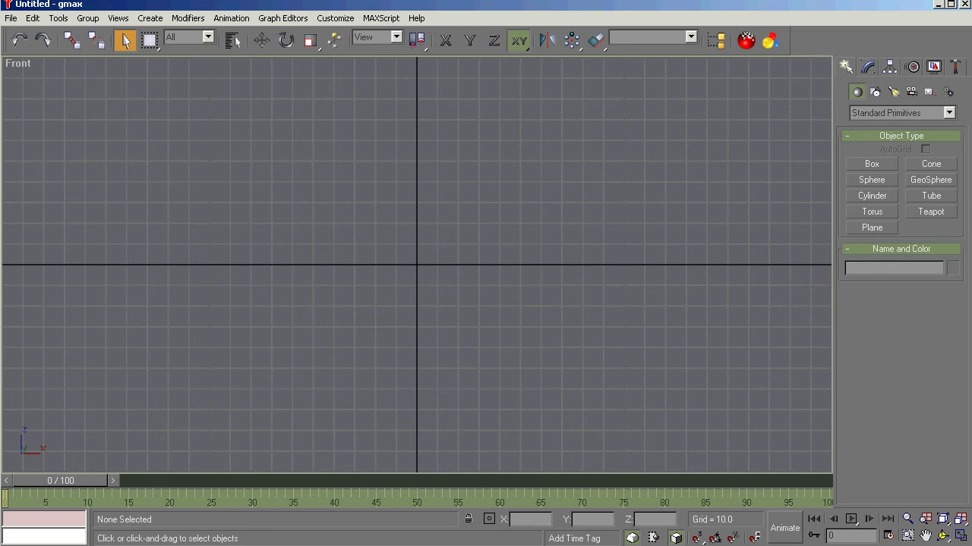
{"action": "left_click", "coordinate": [961, 536]}
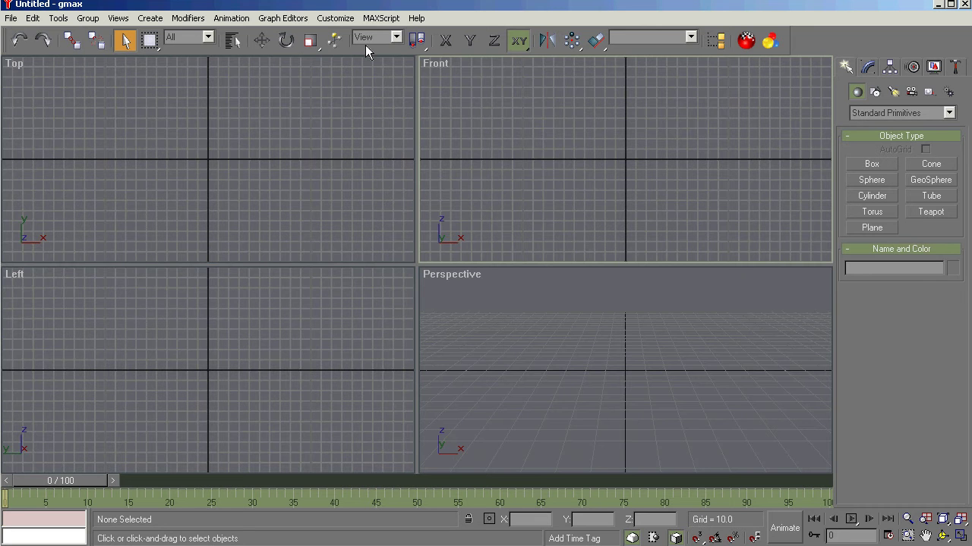
Step: Set all viewports to Smooth + Highlights in Viewport Configuration
{"action": "left_click", "coordinate": [336, 19]}
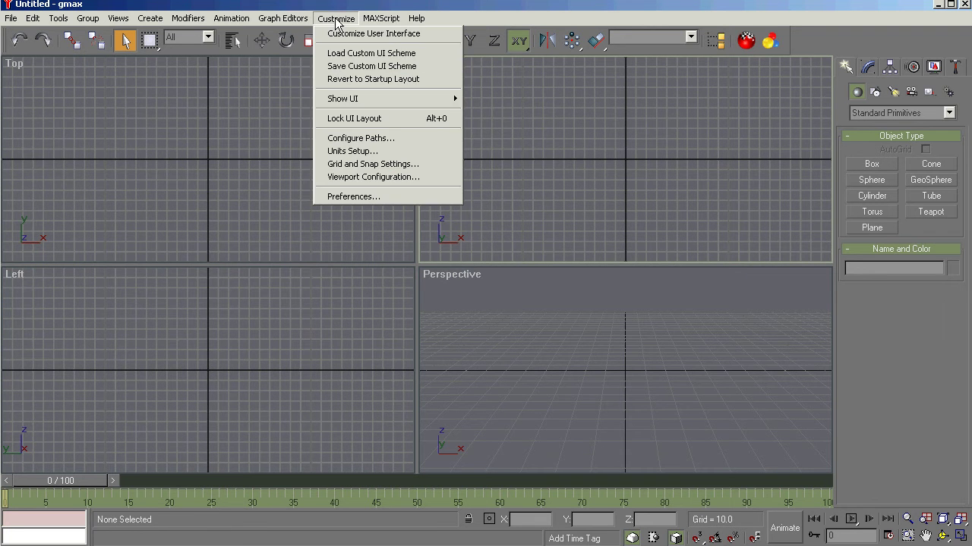
{"action": "left_click", "coordinate": [355, 179]}
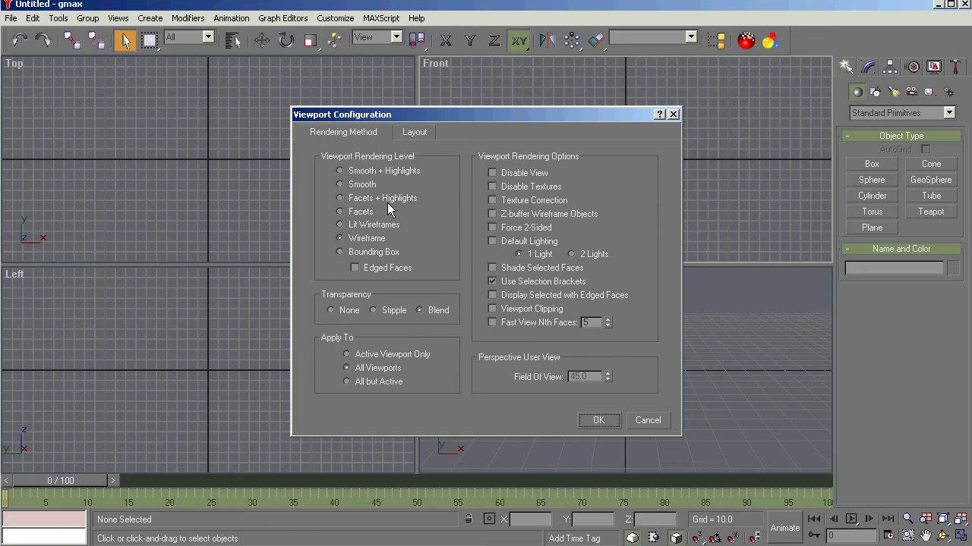
{"action": "left_click", "coordinate": [339, 171]}
{"action": "left_click", "coordinate": [597, 421]}
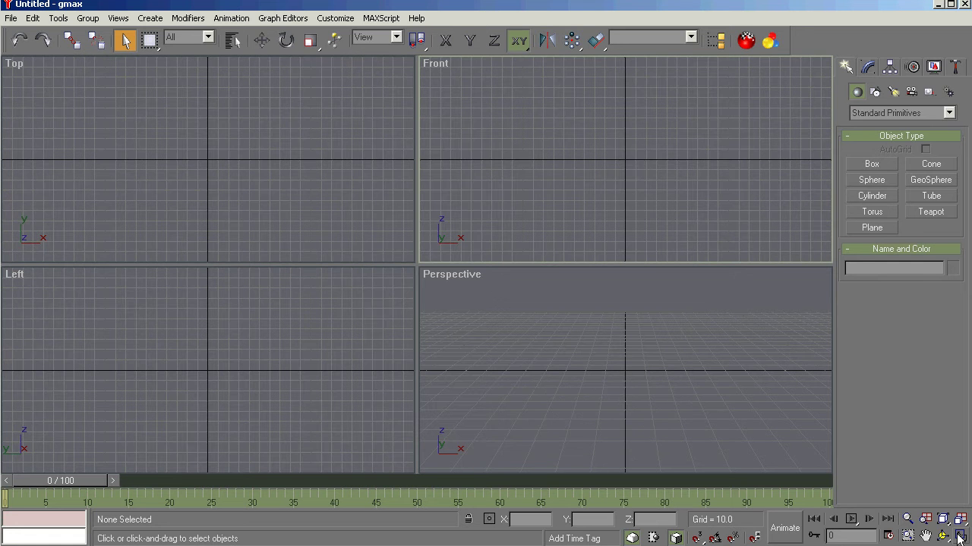
Step: Maximize the Front view and drag out Box01 (39.56 × 44.322 × 12.821) near the centre
{"action": "left_click", "coordinate": [959, 537]}
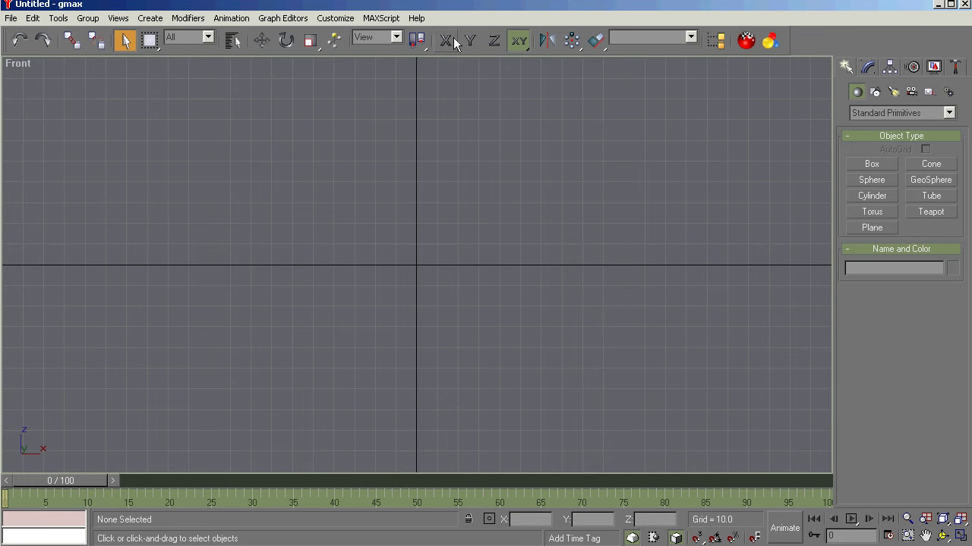
{"action": "left_click", "coordinate": [879, 165]}
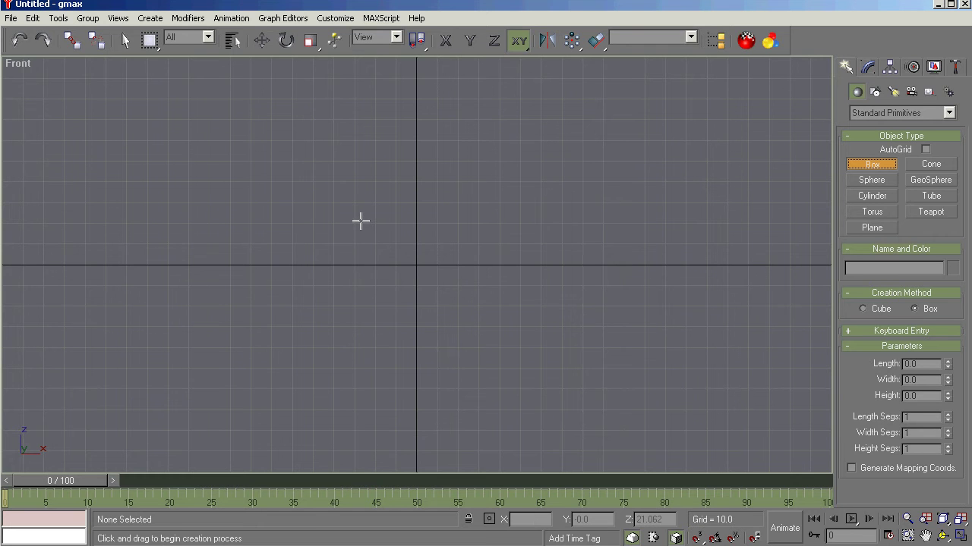
{"action": "left_click_drag", "start_coordinate": [360, 220], "coordinate": [454, 305]}
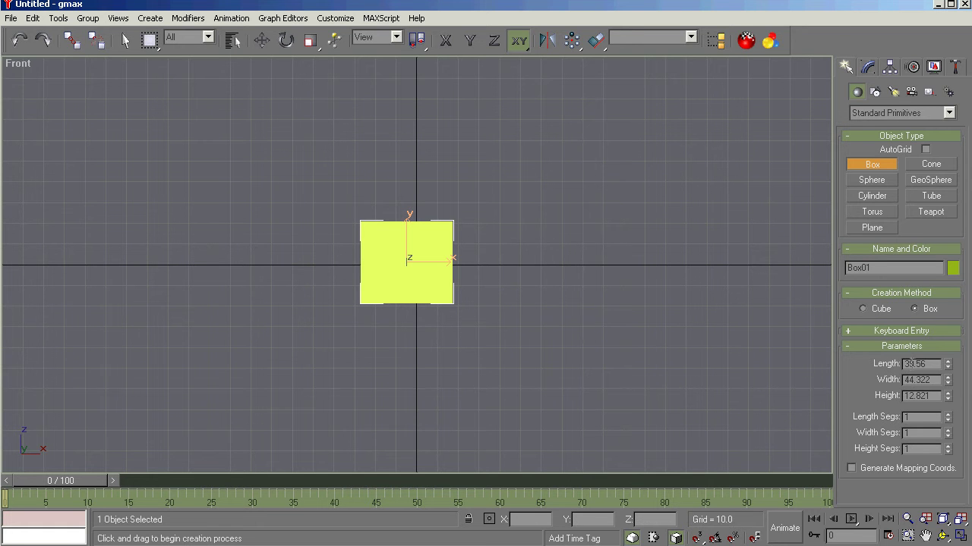
Step: Set Box01's length, width and height to 2
{"action": "double_click", "coordinate": [912, 364]}
{"action": "type", "text": "2"}
{"action": "key", "text": "Tab"}
{"action": "type", "text": "2"}
{"action": "key", "text": "Tab"}
{"action": "type", "text": "2"}
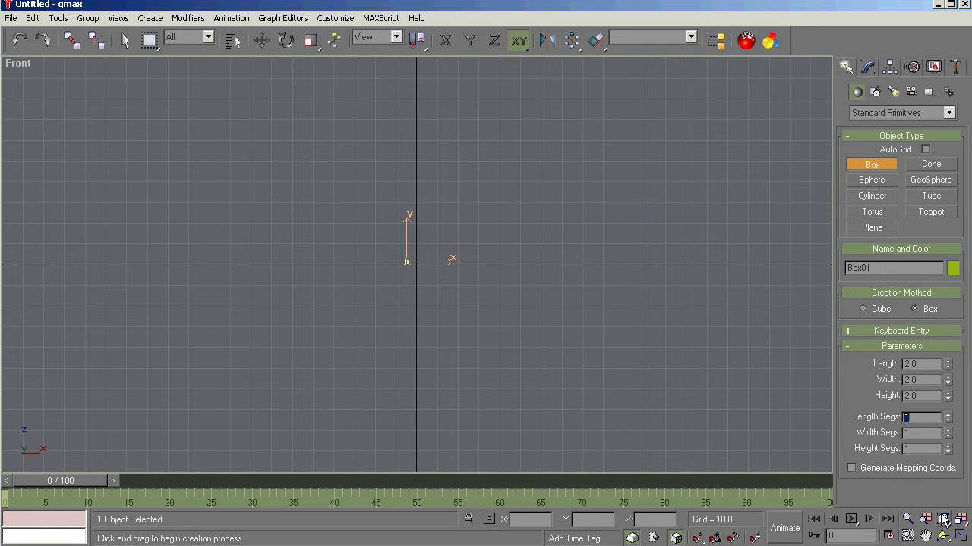
Step: Frame the cube in a maximized Top view and return to object selection
{"action": "left_click", "coordinate": [942, 519]}
{"action": "left_click", "coordinate": [942, 519]}
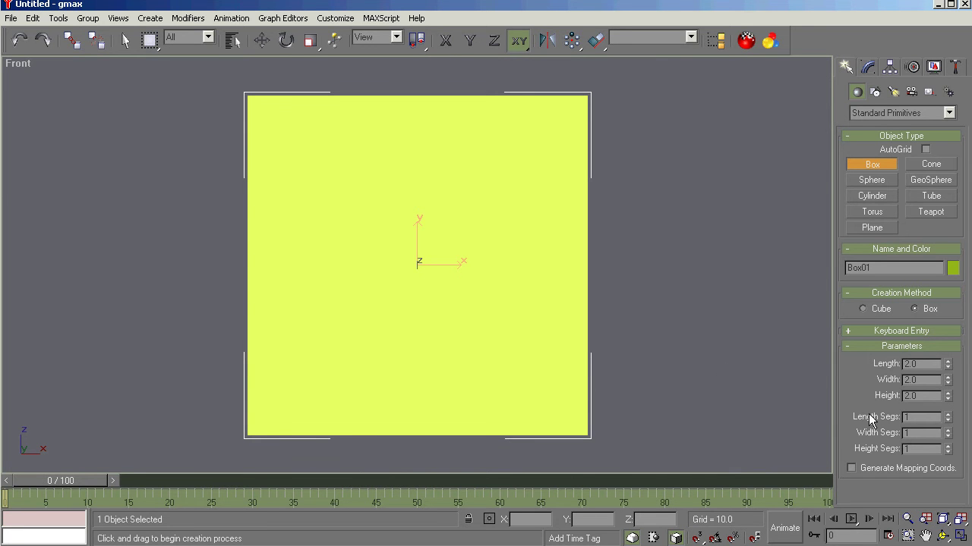
{"action": "left_click", "coordinate": [942, 536]}
{"action": "left_click_drag", "start_coordinate": [466, 321], "coordinate": [434, 319]}
{"action": "scroll", "coordinate": [436, 292], "scroll_direction": "down", "scroll_amount": 5}
{"action": "key", "text": "t"}
{"action": "scroll", "coordinate": [435, 325], "scroll_direction": "up", "scroll_amount": 5}
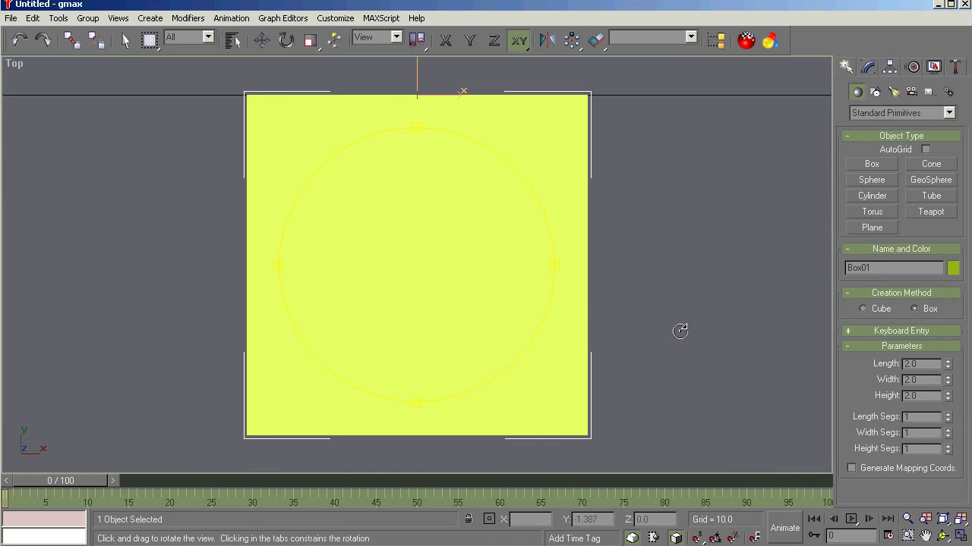
{"action": "right_click", "coordinate": [635, 271]}
{"action": "left_click", "coordinate": [126, 41]}
{"action": "scroll", "coordinate": [658, 213], "scroll_direction": "down", "scroll_amount": 4}
{"action": "scroll", "coordinate": [649, 215], "scroll_direction": "down", "scroll_amount": 3}
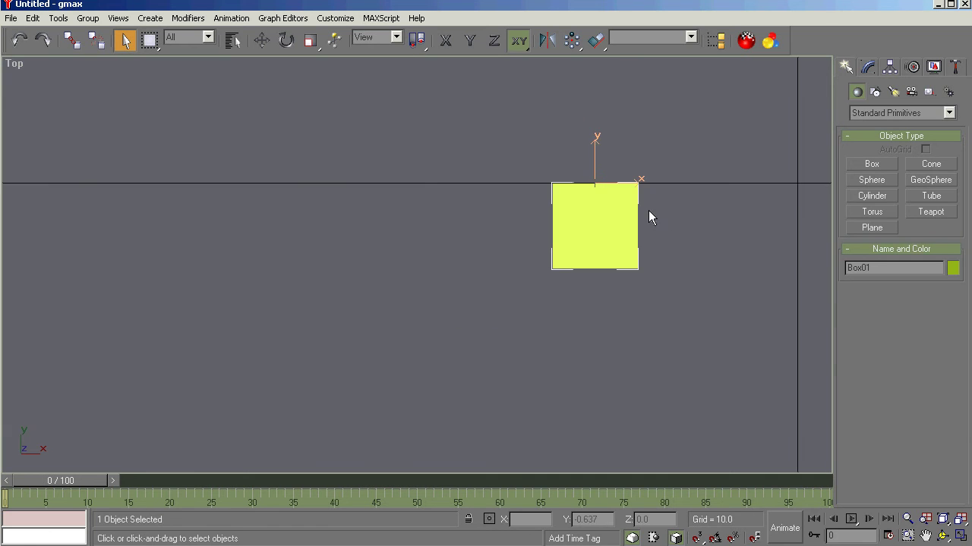
{"action": "scroll", "coordinate": [319, 215], "scroll_direction": "down", "scroll_amount": 3}
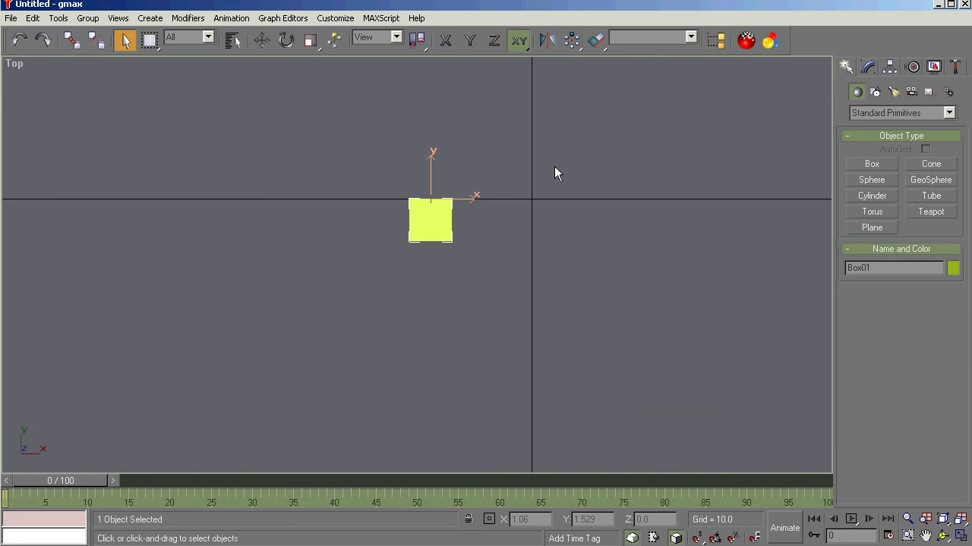
{"action": "scroll", "coordinate": [554, 168], "scroll_direction": "up", "scroll_amount": 4}
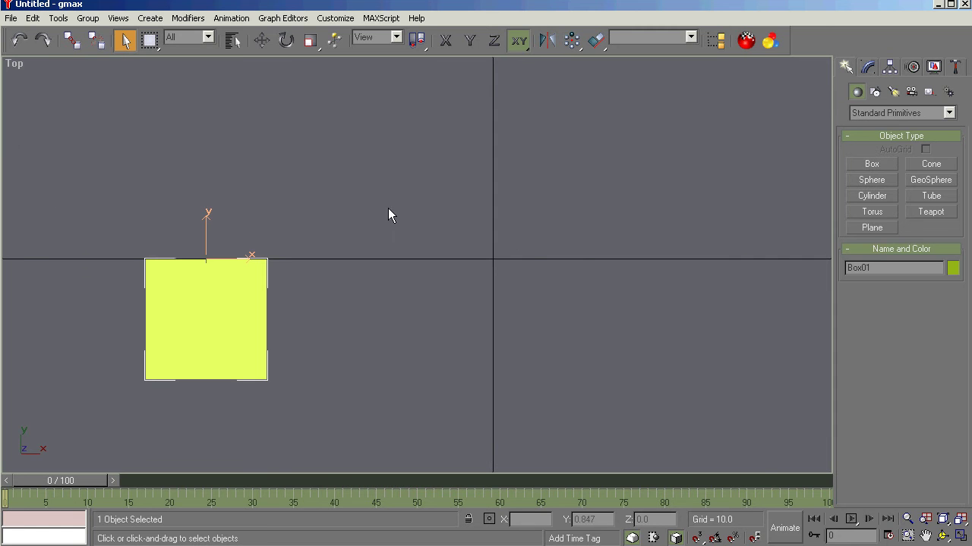
Step: With Affect Pivot Only, center Box01's pivot on the object and align it to World
{"action": "left_click", "coordinate": [890, 68]}
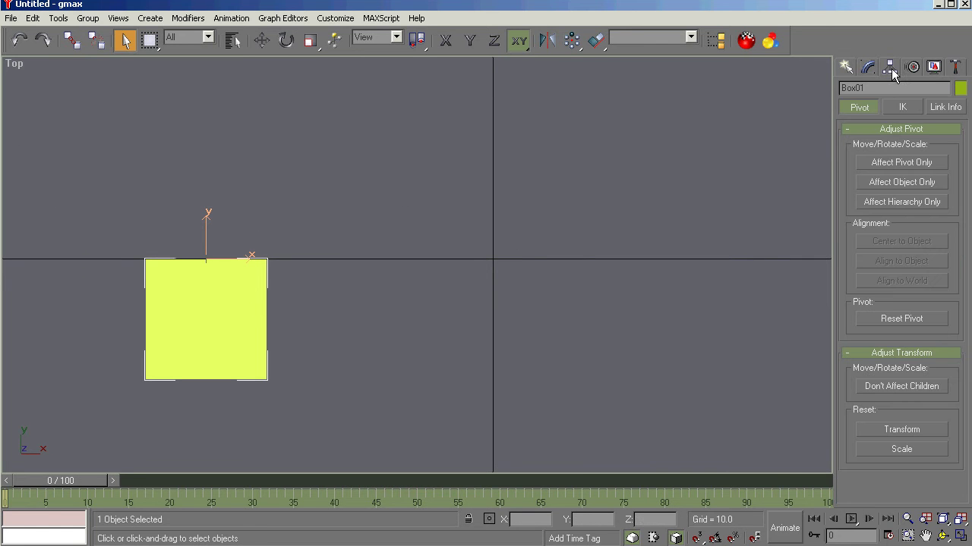
{"action": "left_click", "coordinate": [882, 163]}
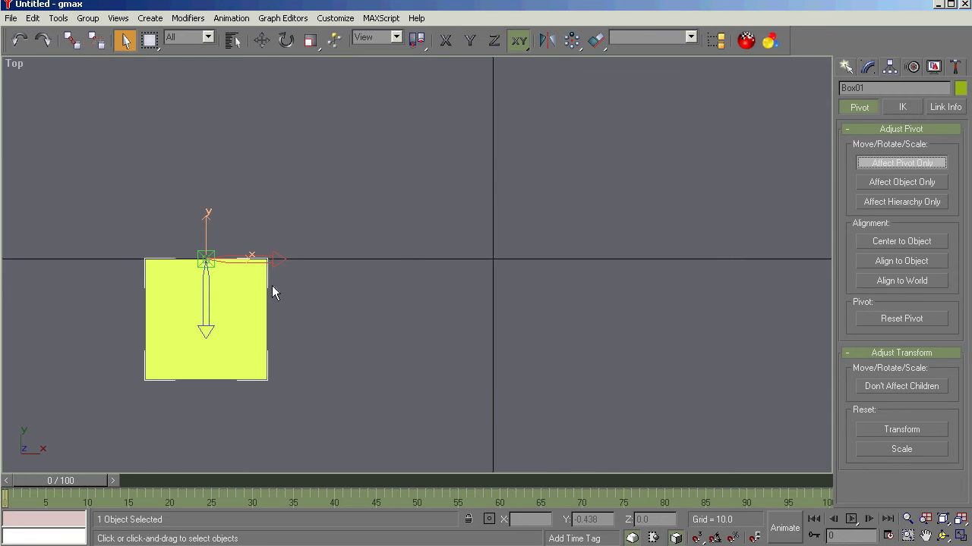
{"action": "left_click", "coordinate": [903, 241]}
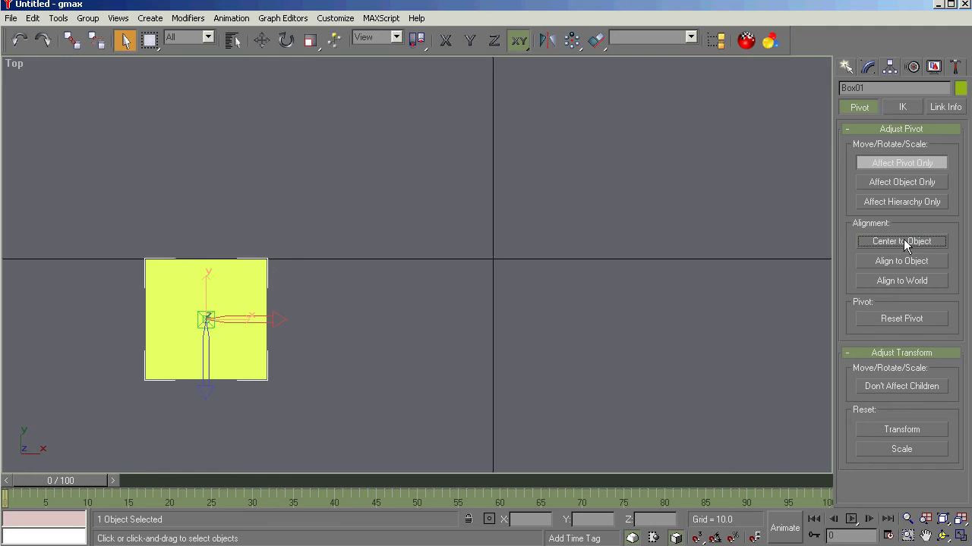
{"action": "left_click", "coordinate": [897, 282]}
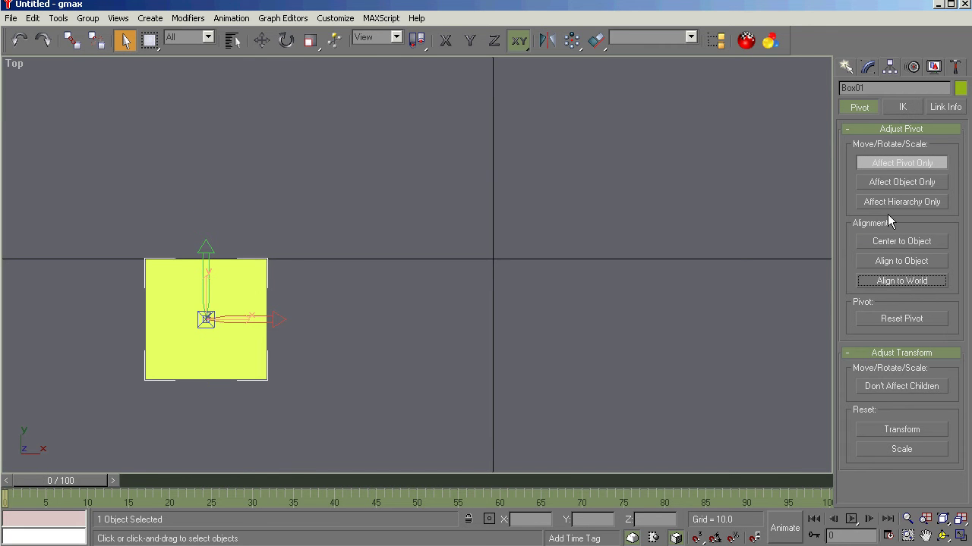
{"action": "left_click", "coordinate": [896, 169]}
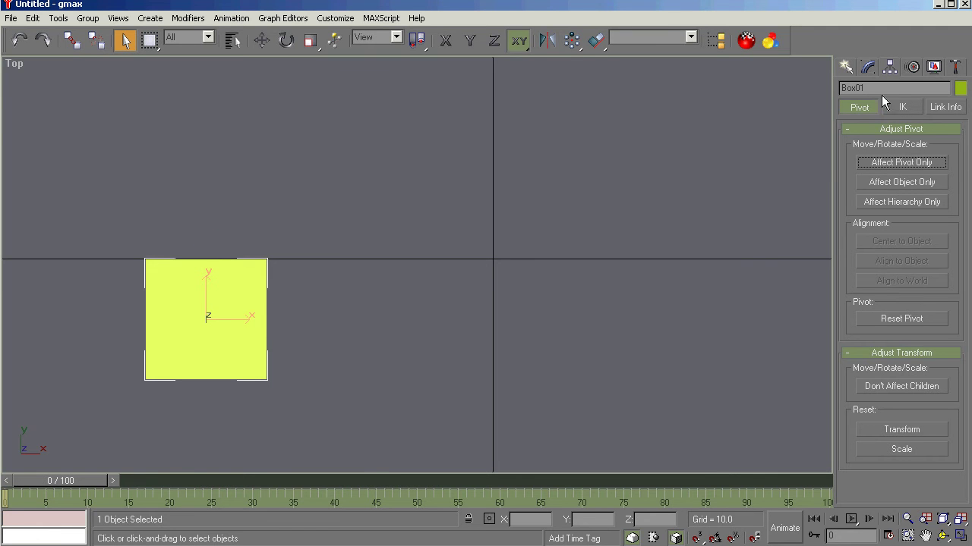
Step: Reset Box01's scale, then turn Affect Pivot Only off
{"action": "left_click", "coordinate": [902, 164]}
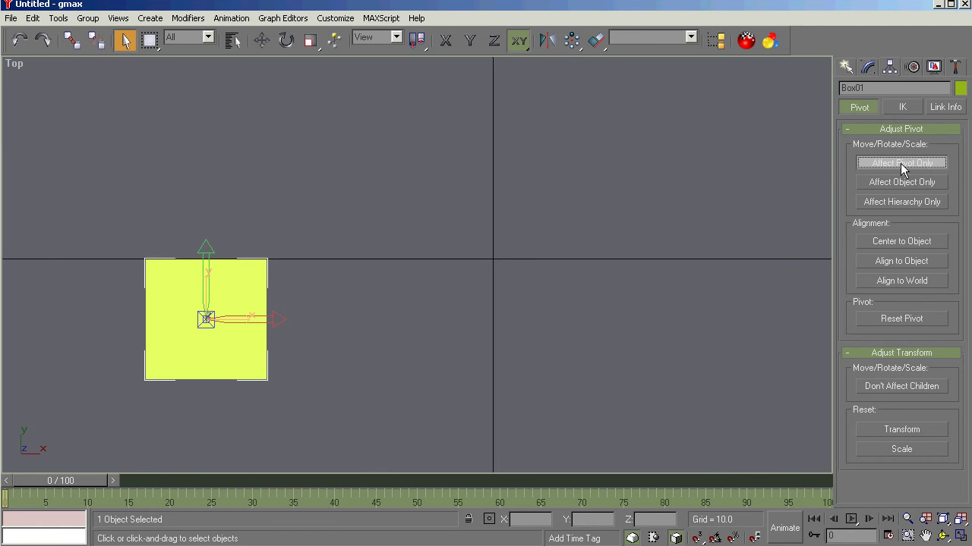
{"action": "left_click", "coordinate": [897, 451]}
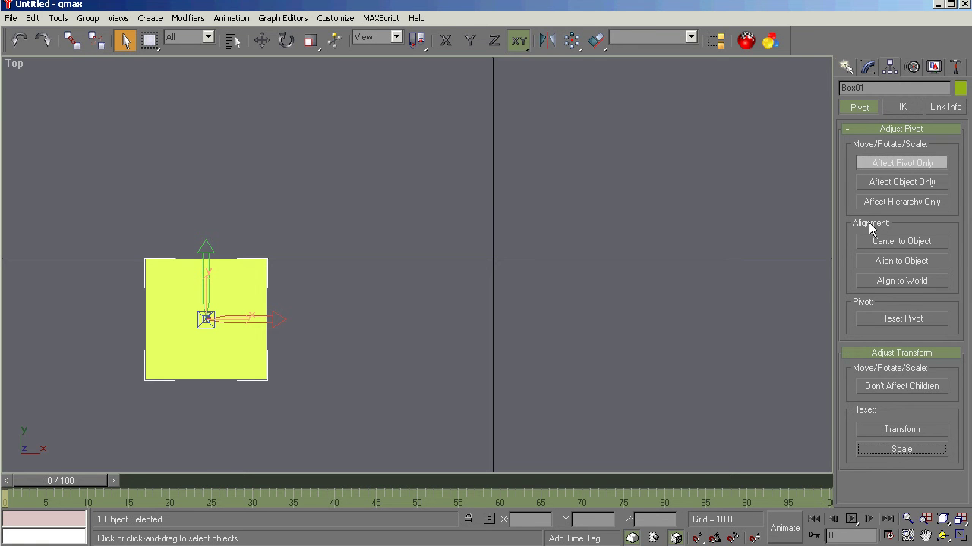
{"action": "left_click", "coordinate": [883, 164]}
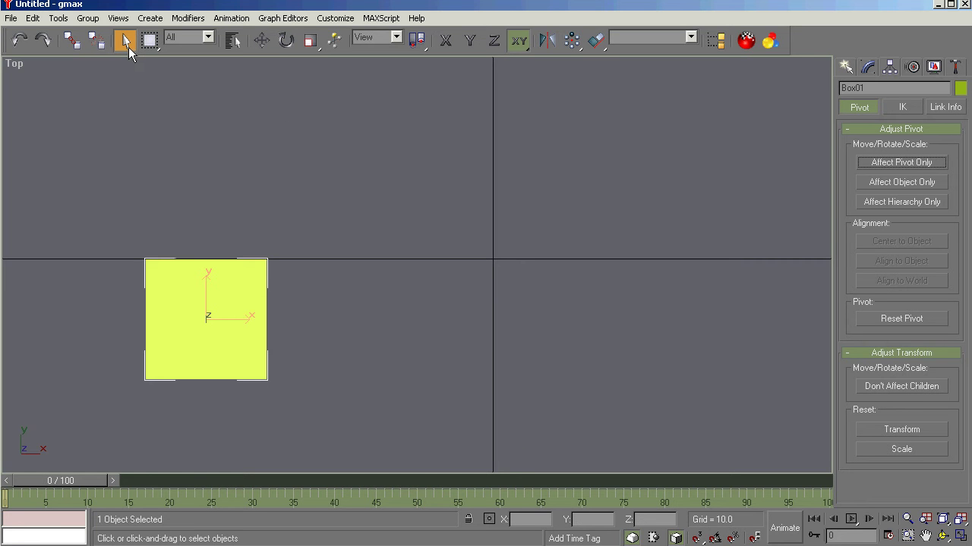
Step: With Select and Move, enter 0 for Box01's X and Y positions
{"action": "left_click", "coordinate": [262, 41]}
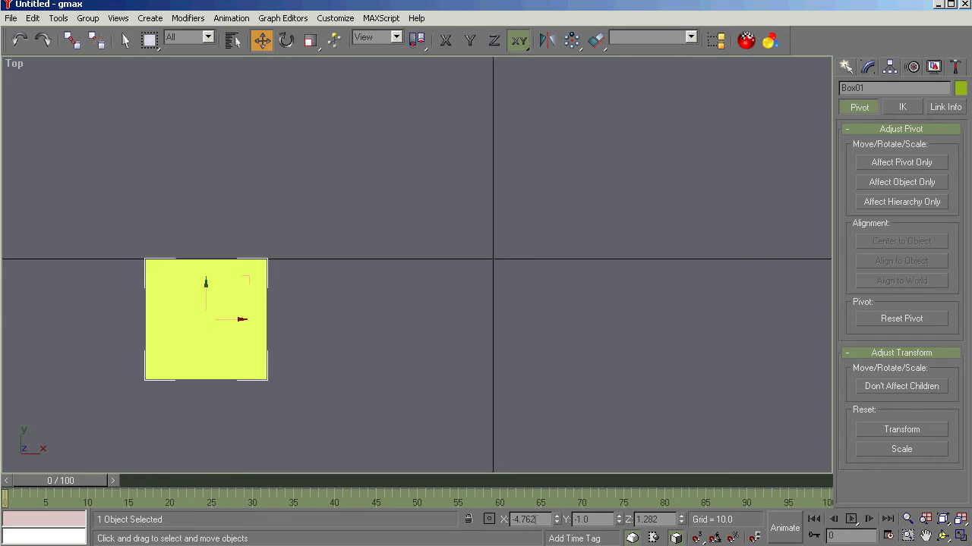
{"action": "left_click", "coordinate": [524, 519]}
{"action": "type", "text": "0"}
{"action": "key", "text": "Tab"}
{"action": "type", "text": "0"}
{"action": "key", "text": "Tab"}
Step: Set Z to 0, orbit into a User view, and drag Box01 left along X to -8.559
{"action": "type", "text": "0"}
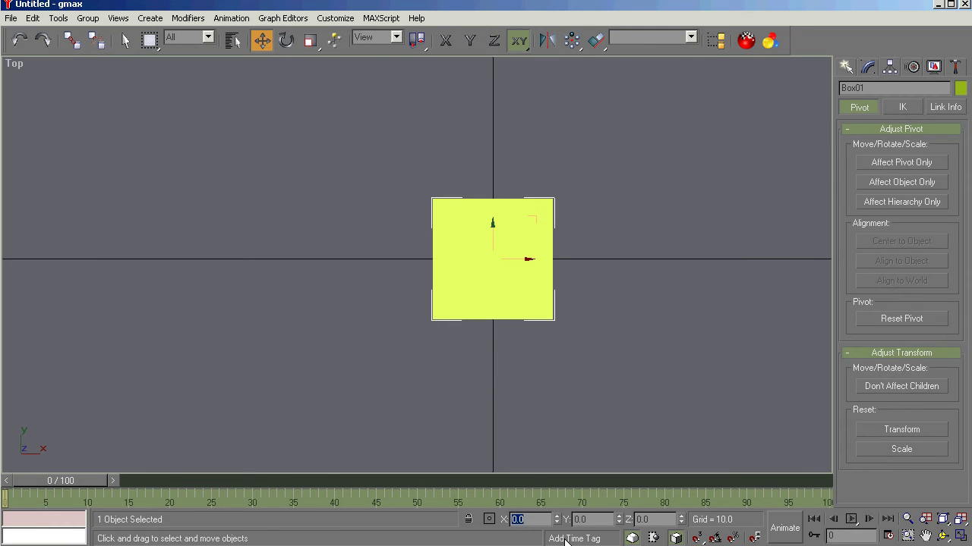
{"action": "left_click", "coordinate": [943, 536]}
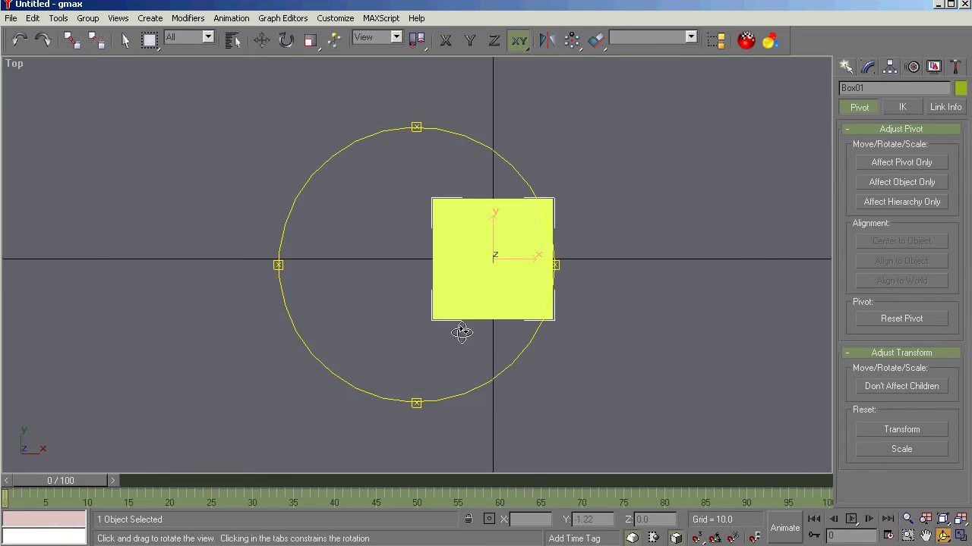
{"action": "left_click_drag", "start_coordinate": [454, 327], "coordinate": [409, 252]}
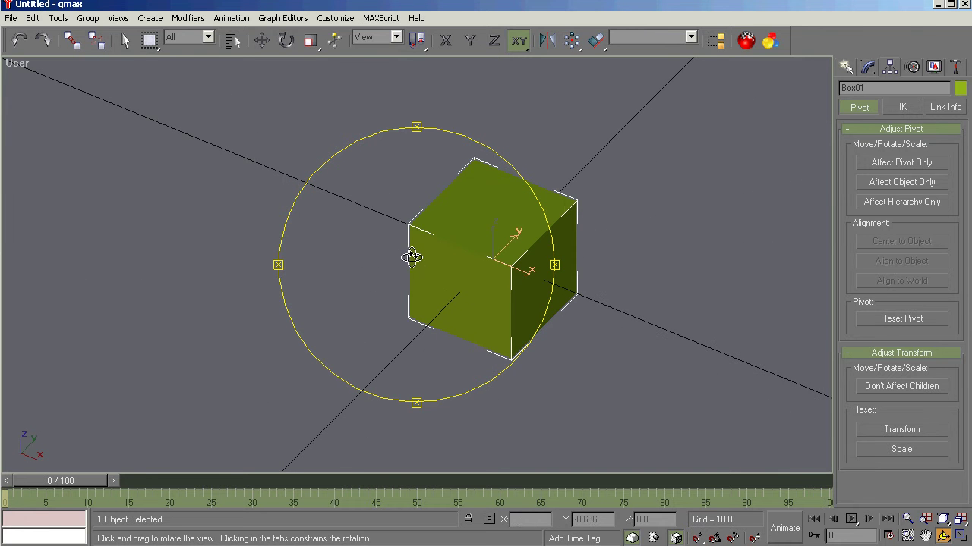
{"action": "left_click_drag", "start_coordinate": [481, 278], "coordinate": [453, 336]}
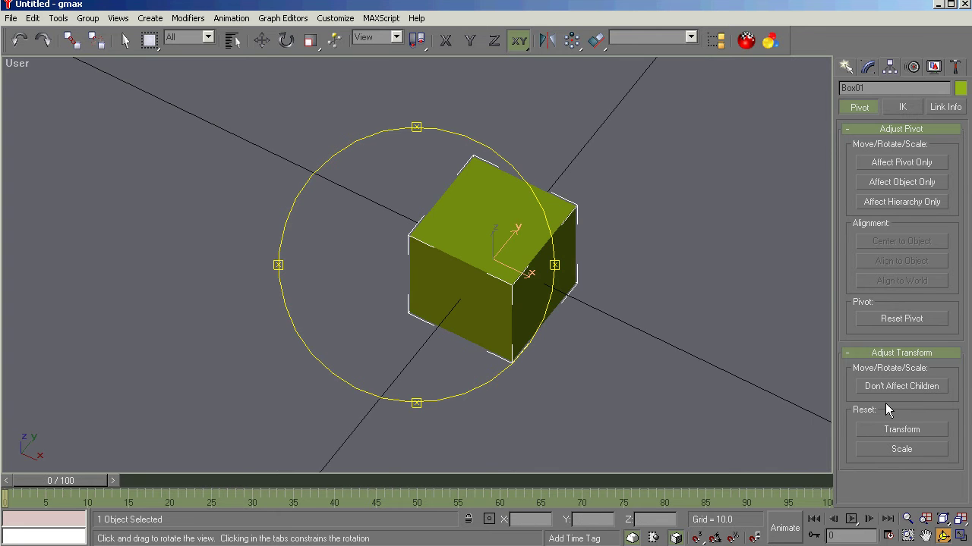
{"action": "left_click_drag", "start_coordinate": [495, 312], "coordinate": [380, 316]}
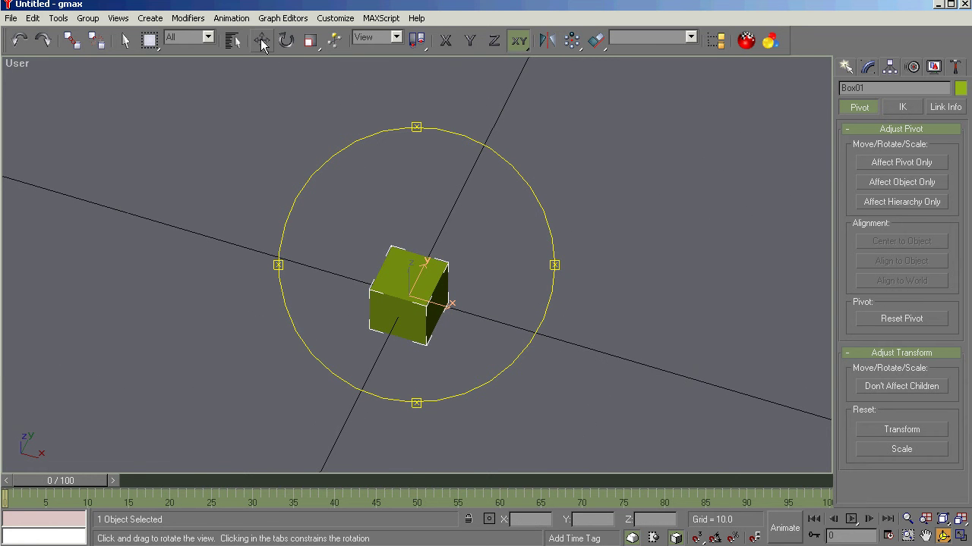
{"action": "left_click", "coordinate": [261, 42]}
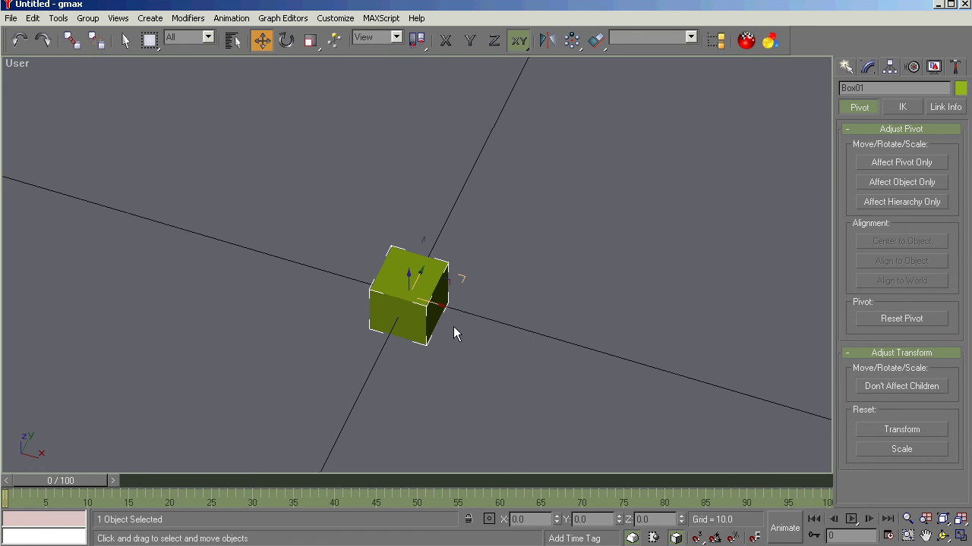
{"action": "left_click_drag", "start_coordinate": [429, 301], "coordinate": [194, 220]}
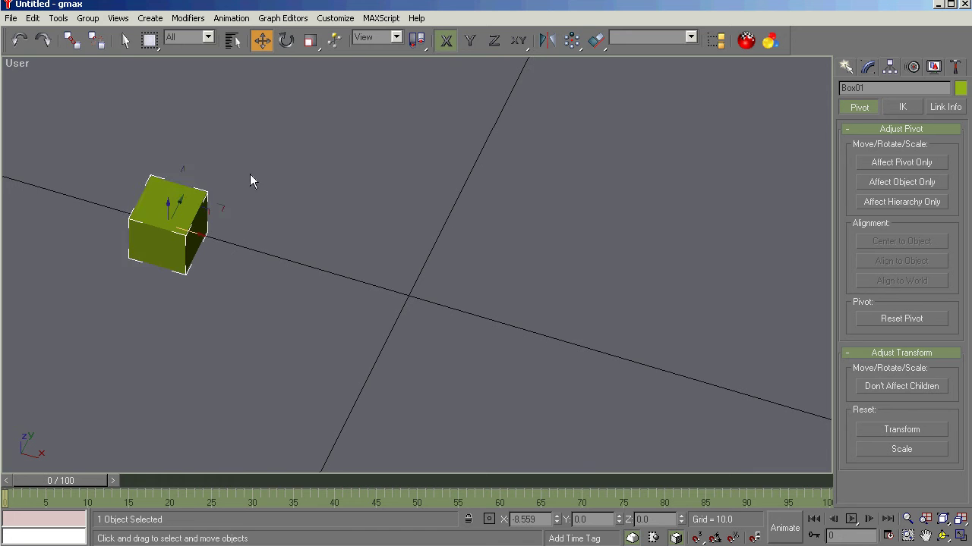
Step: Deselect Box01 and zoom the Top view to frame it left of the origin
{"action": "left_click", "coordinate": [125, 42]}
{"action": "left_click", "coordinate": [337, 280]}
{"action": "key", "text": "t"}
{"action": "key", "text": "ctrl+alt+z"}
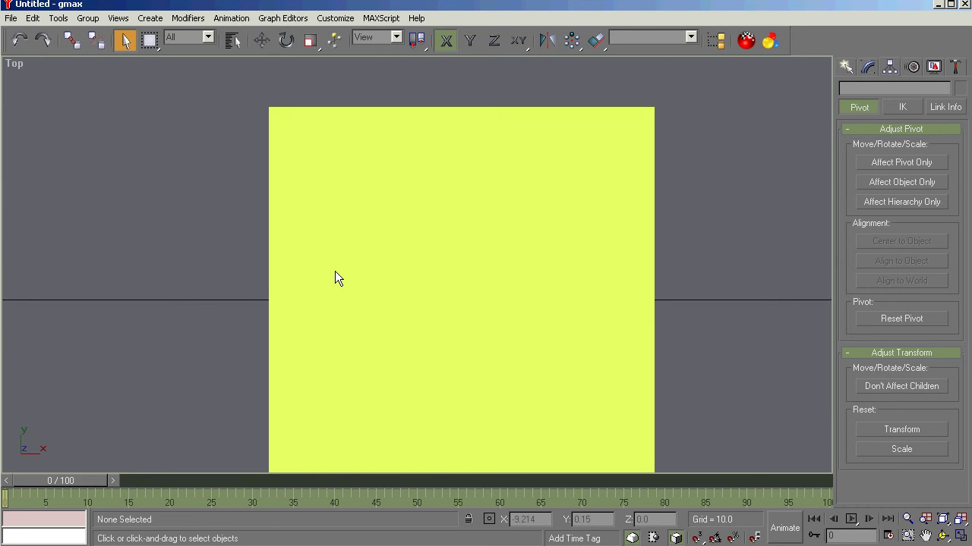
{"action": "scroll", "coordinate": [179, 218], "scroll_direction": "down", "scroll_amount": 8}
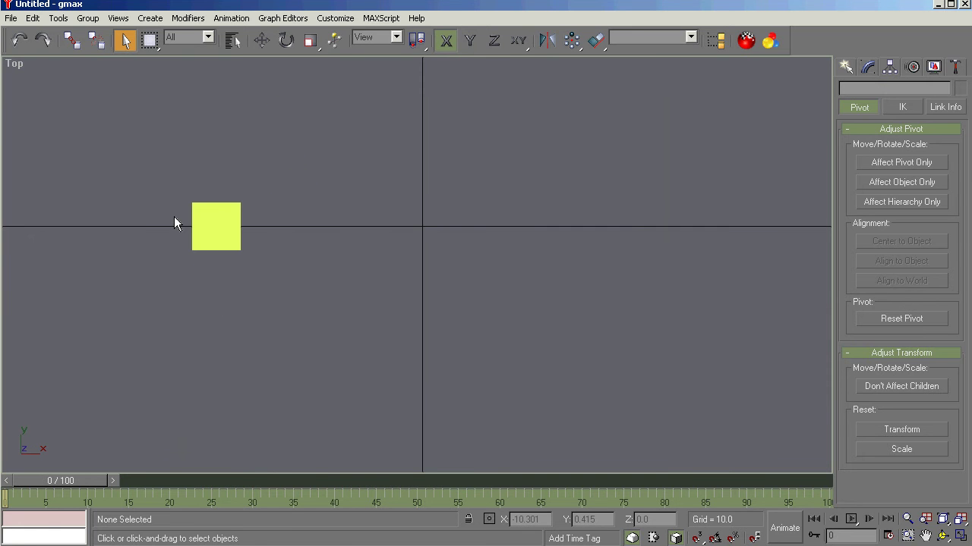
{"action": "scroll", "coordinate": [175, 222], "scroll_direction": "down", "scroll_amount": 3}
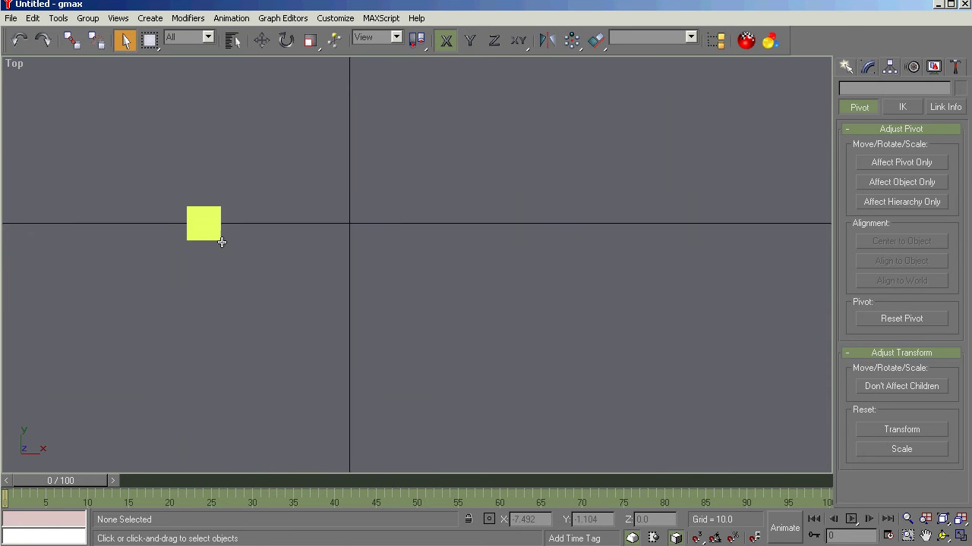
{"action": "scroll", "coordinate": [317, 299], "scroll_direction": "up", "scroll_amount": 5}
{"action": "scroll", "coordinate": [316, 299], "scroll_direction": "down", "scroll_amount": 7}
{"action": "scroll", "coordinate": [315, 300], "scroll_direction": "up", "scroll_amount": 2}
{"action": "scroll", "coordinate": [266, 204], "scroll_direction": "up", "scroll_amount": 2}
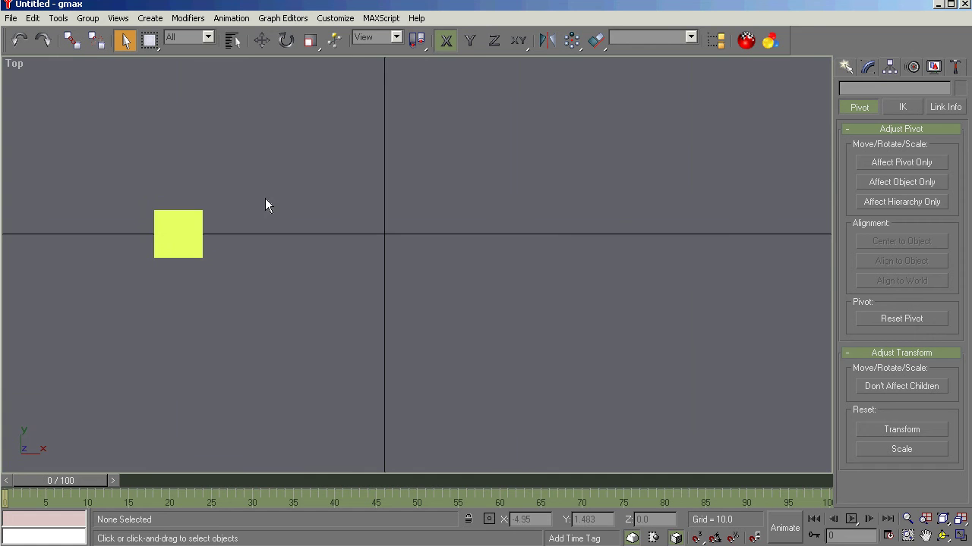
{"action": "left_click", "coordinate": [907, 520]}
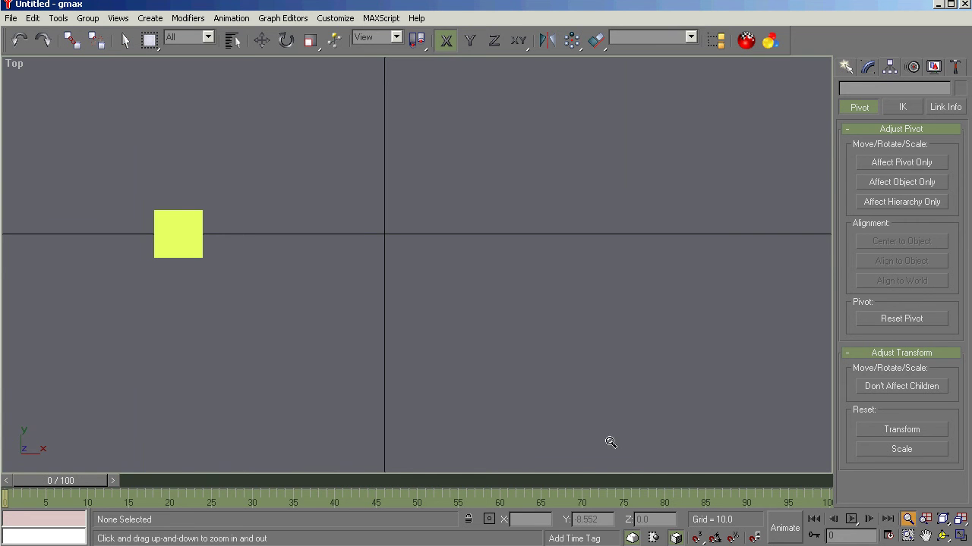
{"action": "left_click_drag", "start_coordinate": [286, 258], "coordinate": [289, 231]}
Step: Draw a cylinder in the Top view to the right of the box
{"action": "left_click", "coordinate": [844, 69]}
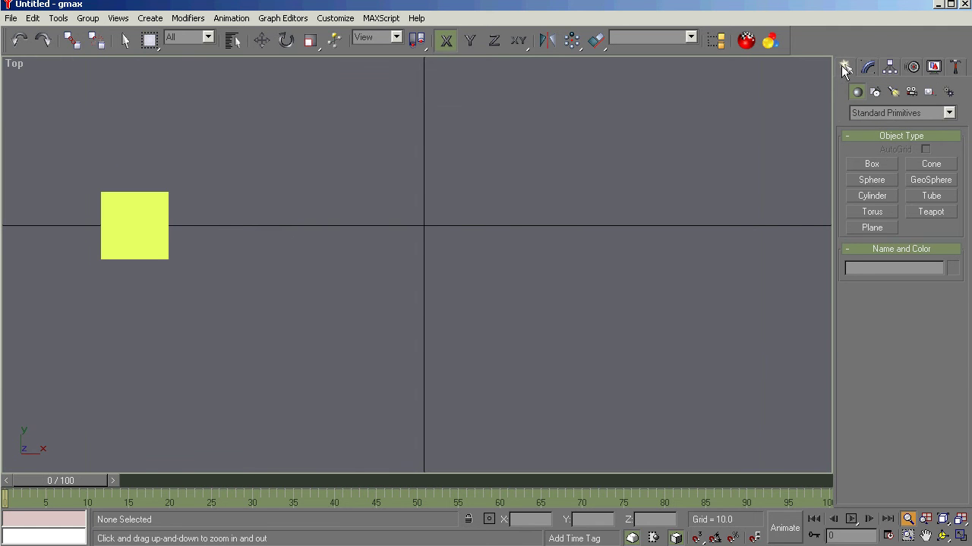
{"action": "left_click", "coordinate": [873, 197]}
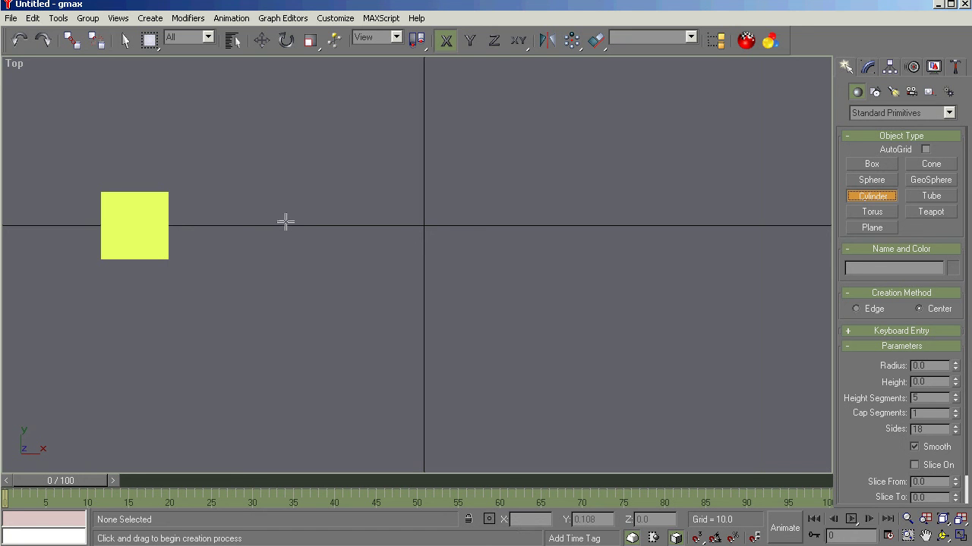
{"action": "left_click_drag", "start_coordinate": [283, 220], "coordinate": [293, 255]}
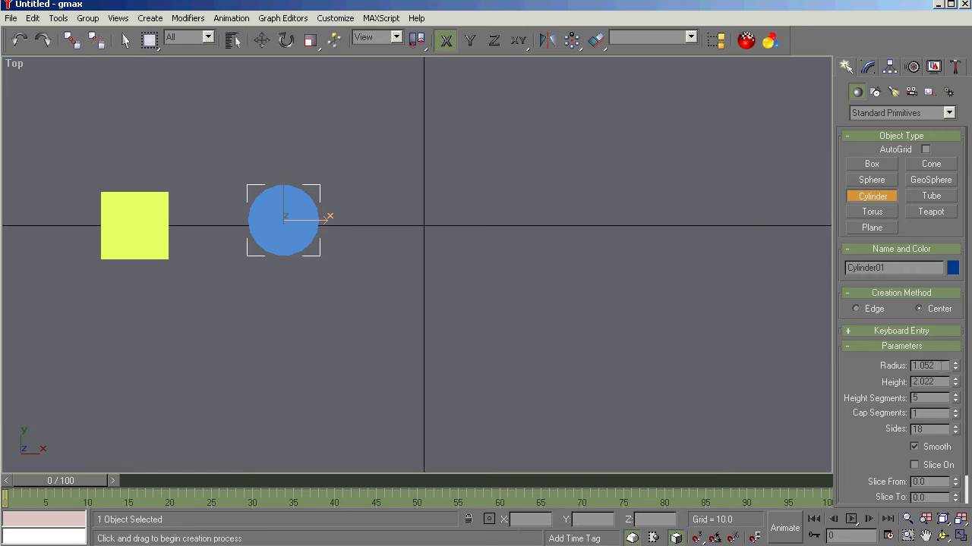
Step: Set Cylinder01's radius and height to 1.0
{"action": "double_click", "coordinate": [938, 365]}
{"action": "type", "text": "1"}
{"action": "key", "text": "Tab"}
{"action": "type", "text": "1"}
{"action": "key", "text": "Tab"}
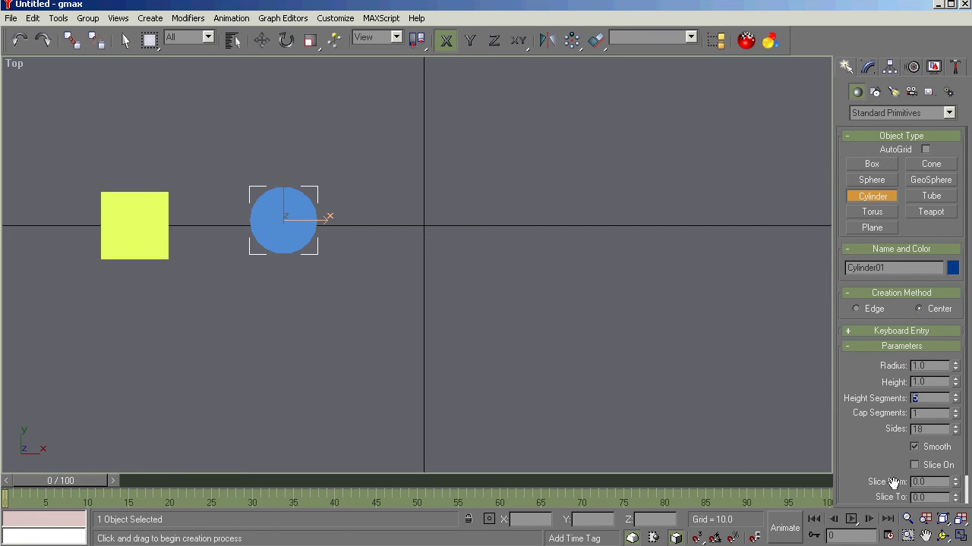
Step: Turn on Edged Faces in the User viewport and orbit around the cylinder
{"action": "left_click", "coordinate": [943, 535]}
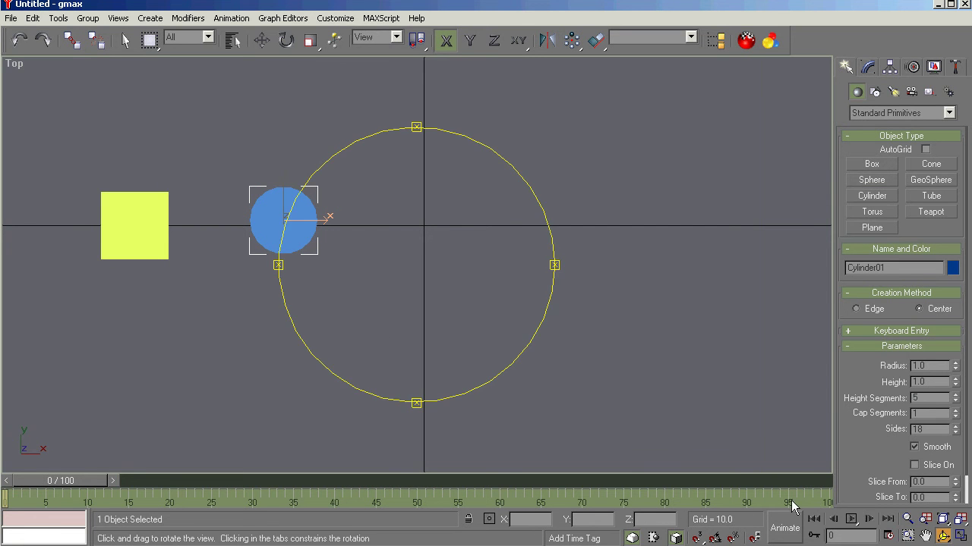
{"action": "left_click_drag", "start_coordinate": [381, 349], "coordinate": [377, 390]}
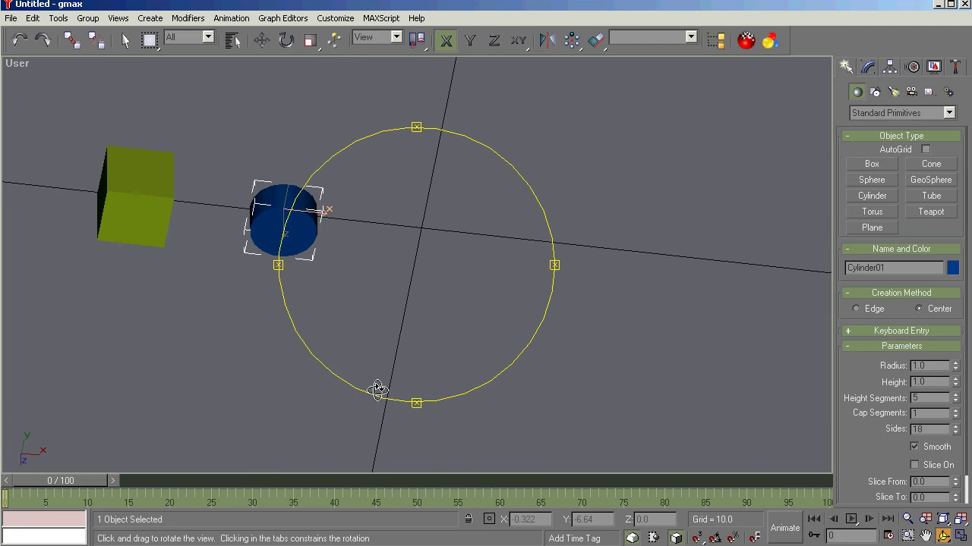
{"action": "key", "text": "z"}
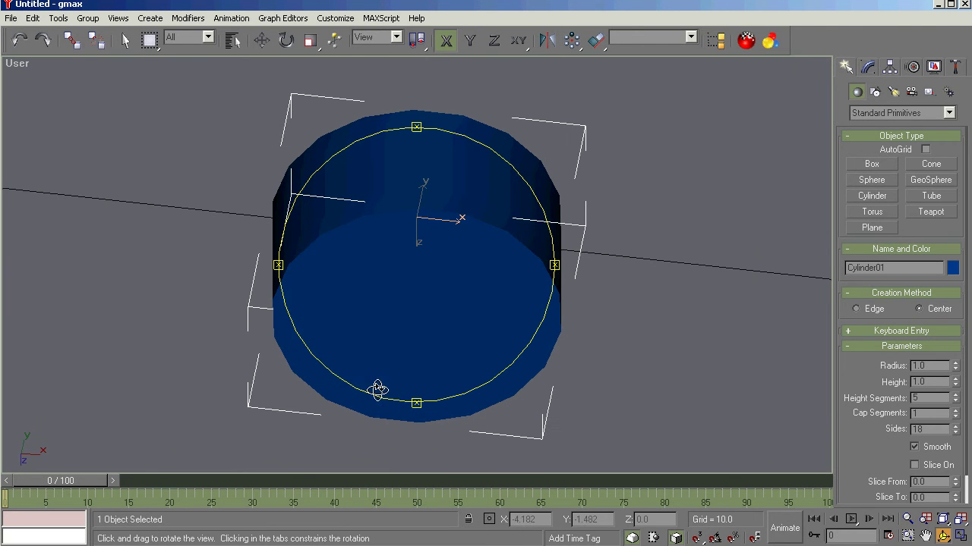
{"action": "right_click", "coordinate": [16, 62]}
{"action": "left_click", "coordinate": [36, 113]}
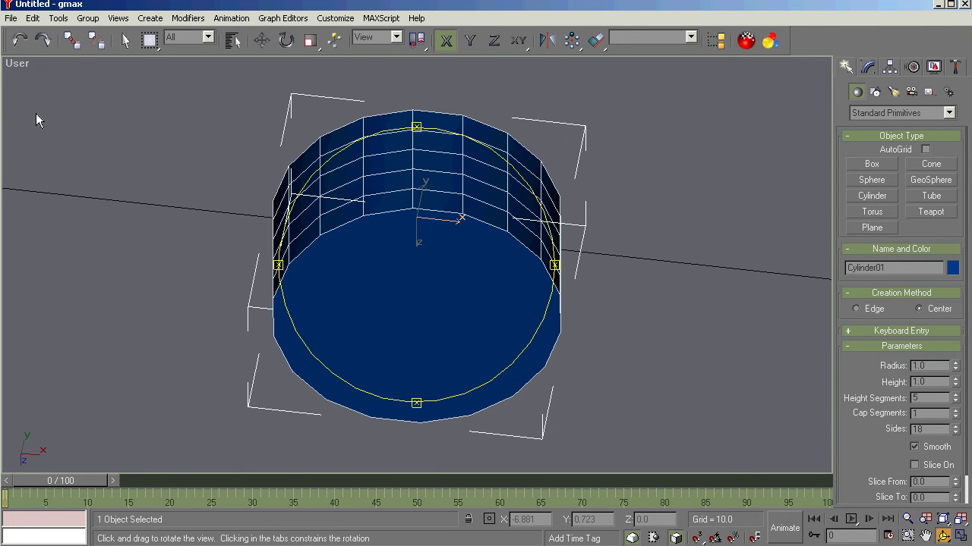
{"action": "left_click_drag", "start_coordinate": [394, 238], "coordinate": [229, 272]}
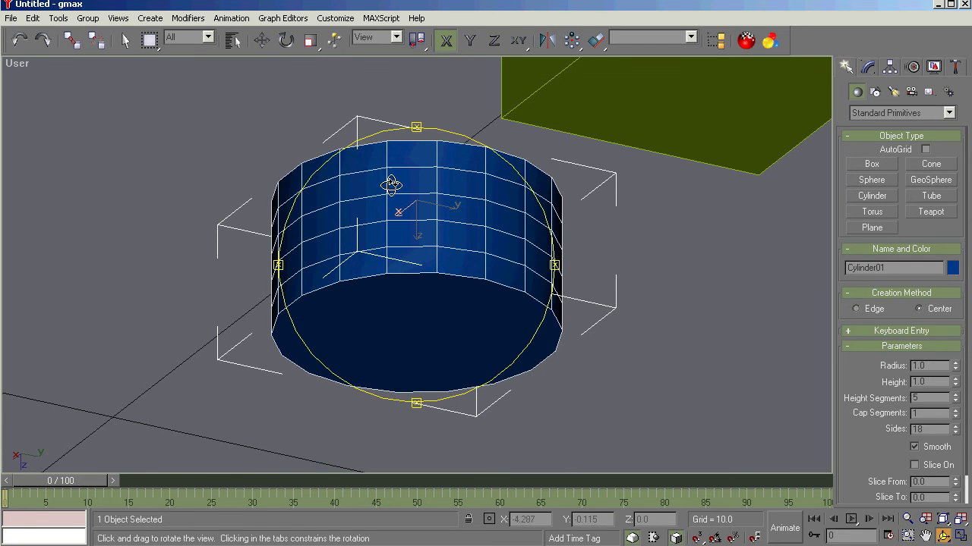
{"action": "left_click_drag", "start_coordinate": [427, 212], "coordinate": [373, 196]}
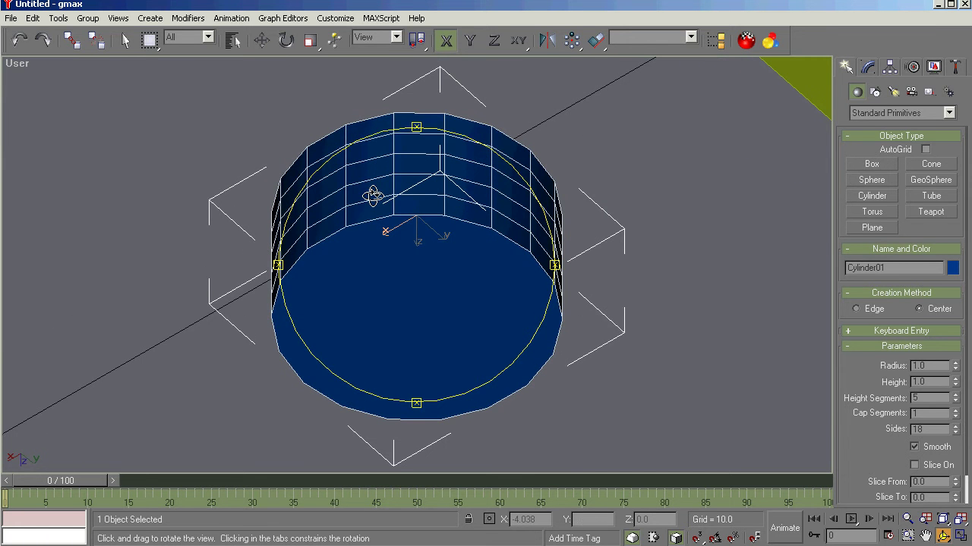
Step: Reduce Cylinder01's height segments from 5 to 1
{"action": "double_click", "coordinate": [927, 397]}
{"action": "type", "text": "1"}
{"action": "key", "text": "Tab"}
{"action": "left_click_drag", "start_coordinate": [508, 317], "coordinate": [448, 269]}
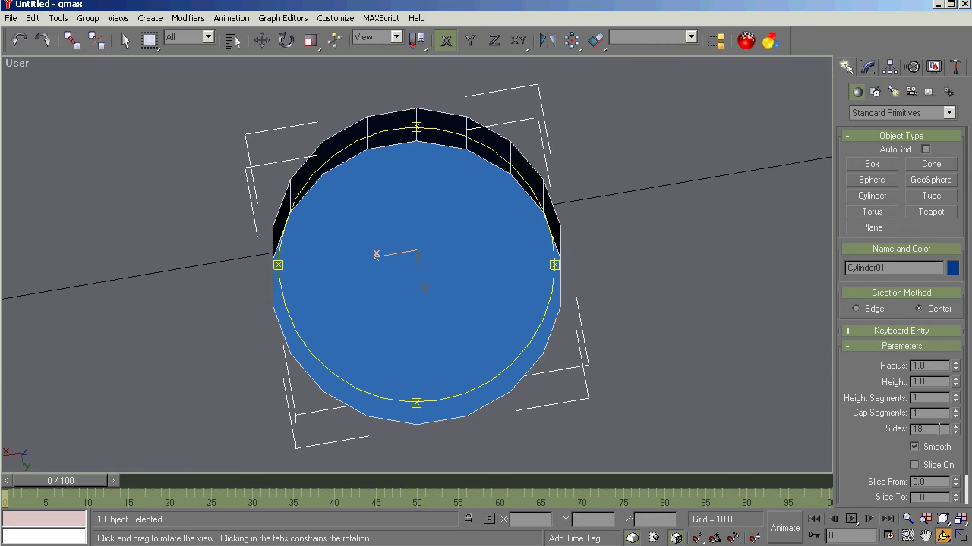
Step: Try 6 and then 24 sides on the cylinder, orbiting to compare the shapes
{"action": "double_click", "coordinate": [934, 429]}
{"action": "type", "text": "6"}
{"action": "key", "text": "Return"}
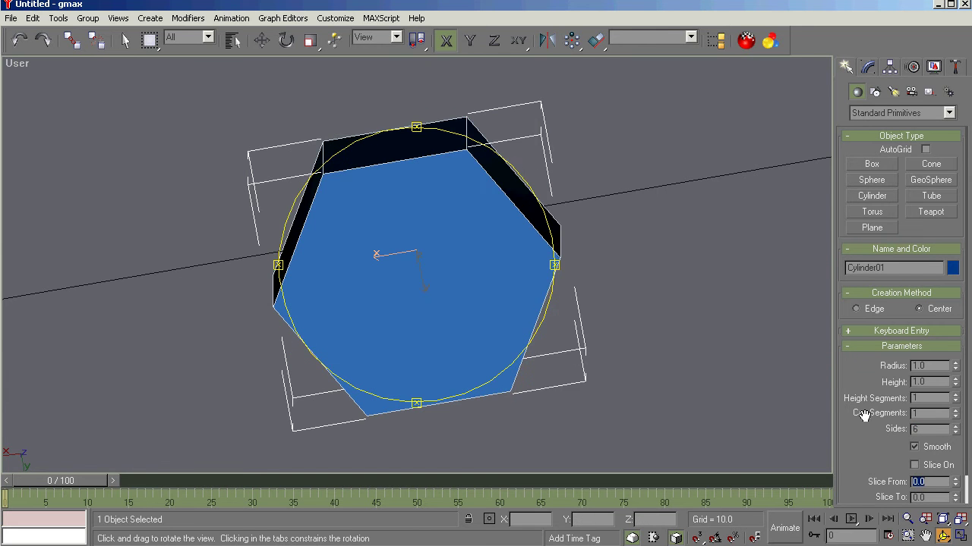
{"action": "left_click_drag", "start_coordinate": [484, 299], "coordinate": [612, 367]}
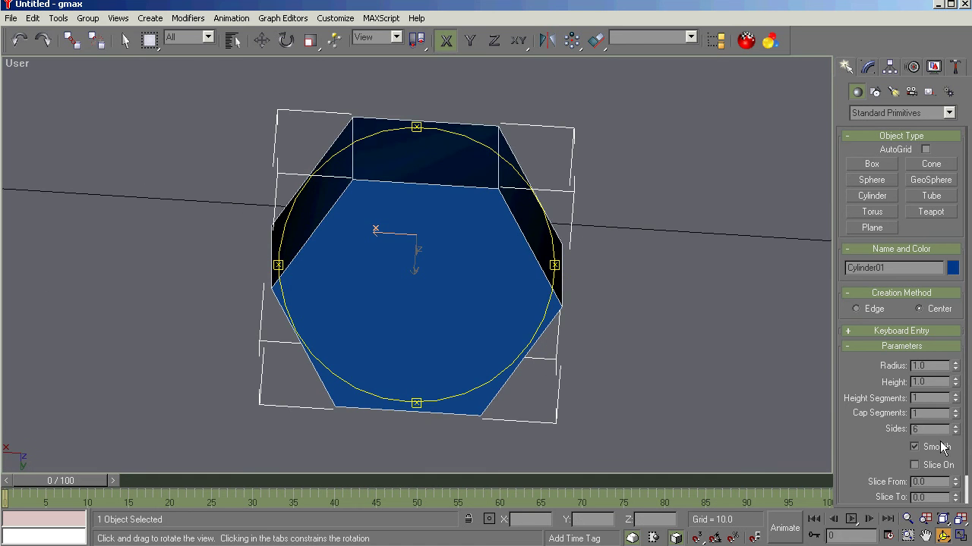
{"action": "double_click", "coordinate": [934, 429]}
{"action": "type", "text": "24"}
{"action": "key", "text": "Tab"}
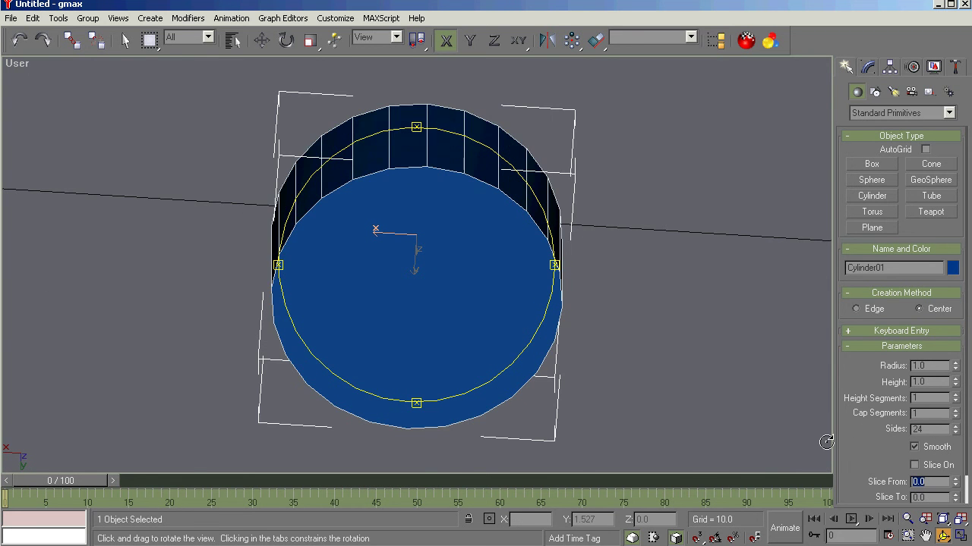
{"action": "left_click_drag", "start_coordinate": [428, 314], "coordinate": [324, 317]}
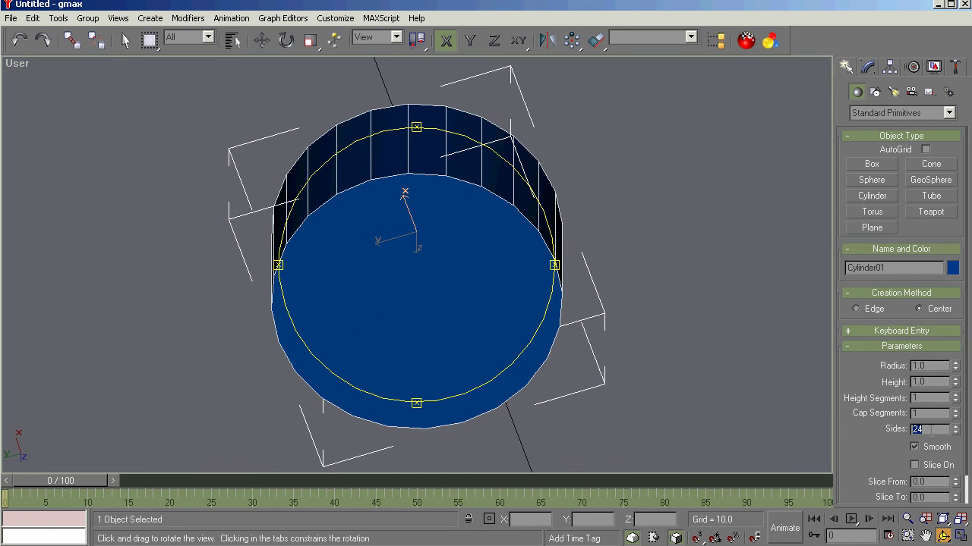
Step: Settle on 12 sides and orbit to look down on the cylinder and box
{"action": "type", "text": "12"}
{"action": "key", "text": "Tab"}
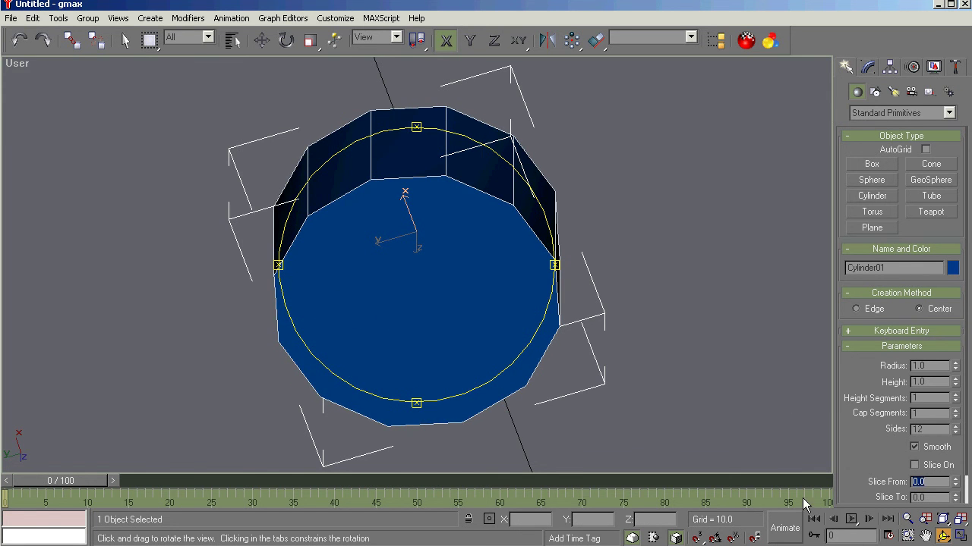
{"action": "left_click_drag", "start_coordinate": [423, 280], "coordinate": [343, 284]}
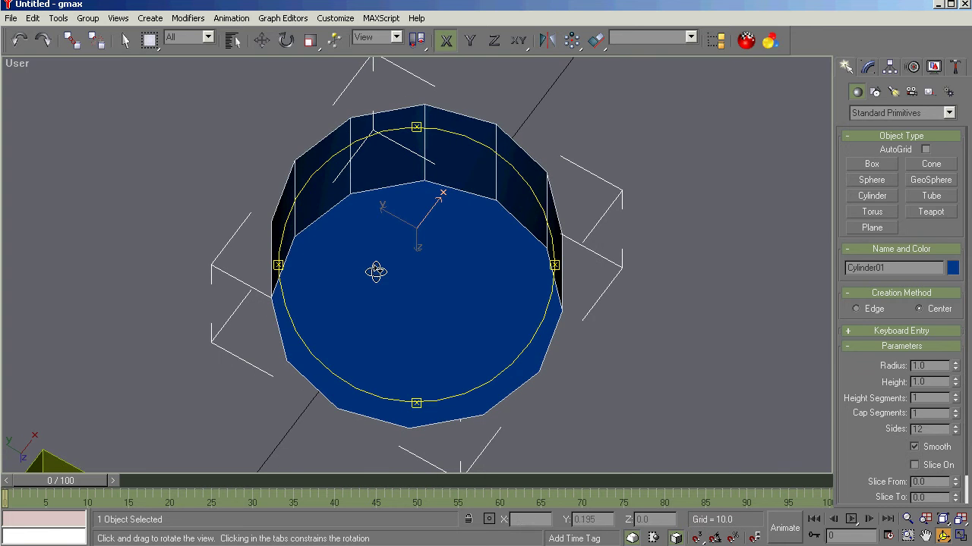
{"action": "scroll", "coordinate": [434, 262], "scroll_direction": "down", "scroll_amount": 3}
{"action": "left_click_drag", "start_coordinate": [418, 276], "coordinate": [486, 289]}
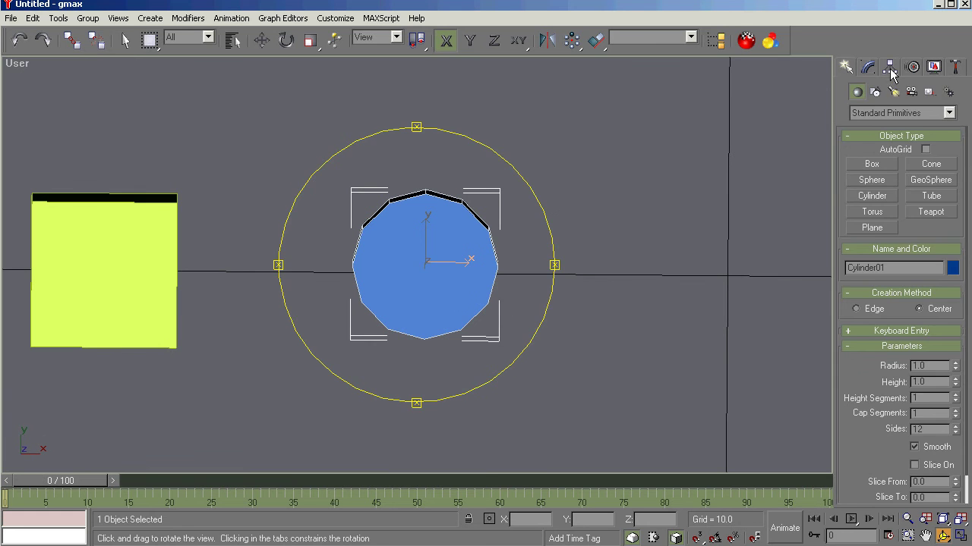
Step: Centre the cylinder's pivot on the object and align it to the world
{"action": "left_click", "coordinate": [889, 69]}
{"action": "left_click", "coordinate": [901, 162]}
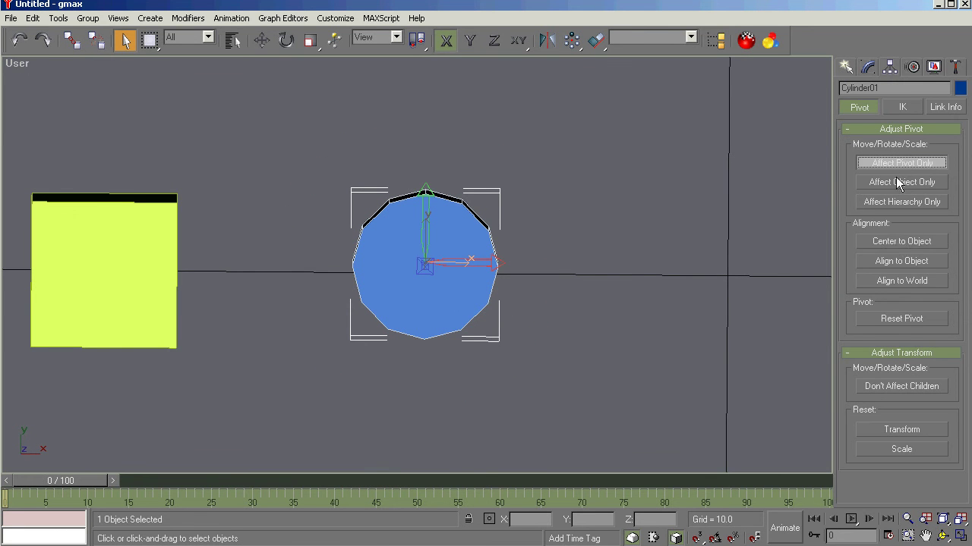
{"action": "left_click", "coordinate": [898, 241]}
{"action": "left_click", "coordinate": [901, 281]}
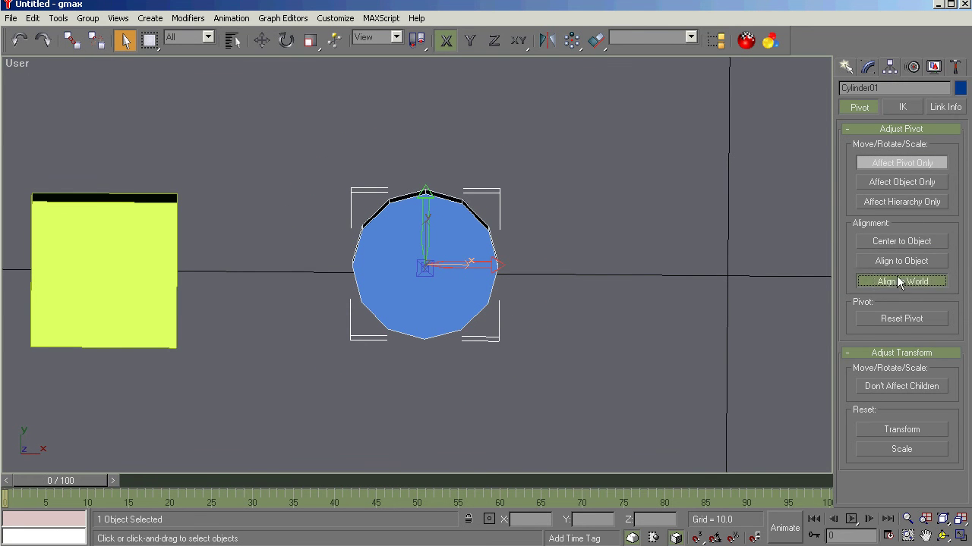
{"action": "left_click", "coordinate": [901, 450]}
{"action": "left_click", "coordinate": [899, 166]}
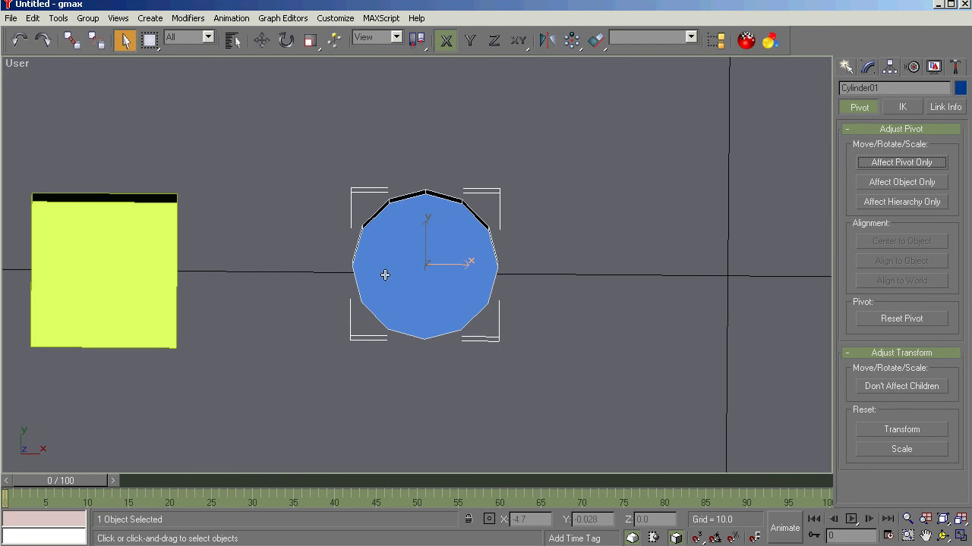
Step: Zero the cylinder's X, Y and Z position, then move it left beside the yellow box
{"action": "left_click", "coordinate": [255, 42]}
{"action": "left_click_drag", "start_coordinate": [441, 266], "coordinate": [333, 277]}
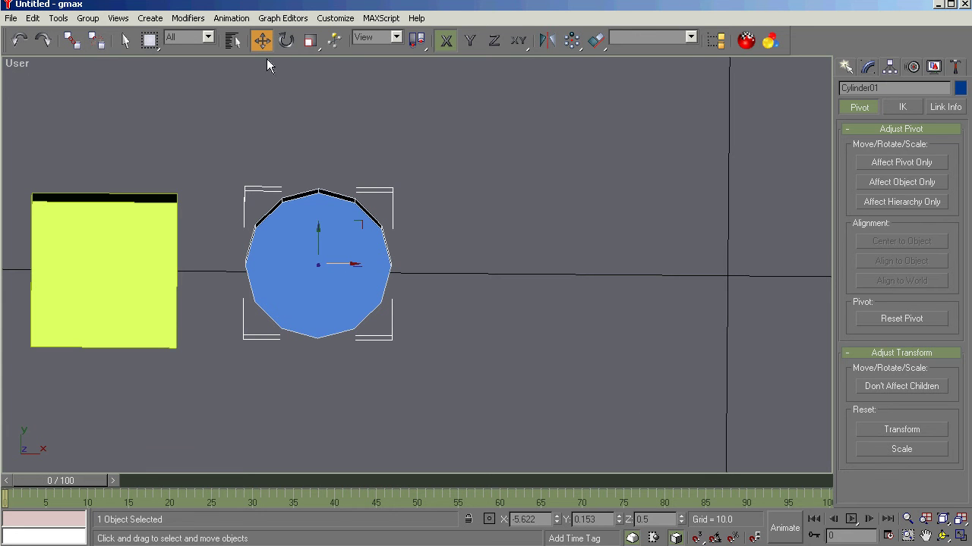
{"action": "left_click", "coordinate": [531, 519]}
{"action": "type", "text": "0"}
{"action": "key", "text": "Tab"}
{"action": "type", "text": "0"}
{"action": "key", "text": "Tab"}
{"action": "type", "text": "0"}
{"action": "key", "text": "Tab"}
{"action": "left_click_drag", "start_coordinate": [745, 277], "coordinate": [334, 254]}
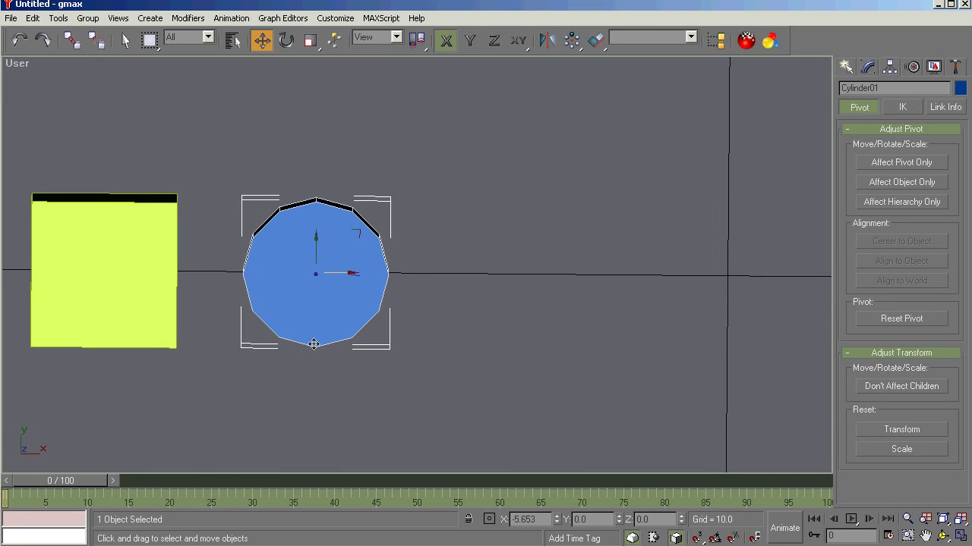
Step: Draw Sphere01 to the right of the cylinder with a radius of 1.0
{"action": "left_click", "coordinate": [845, 69]}
{"action": "left_click", "coordinate": [870, 180]}
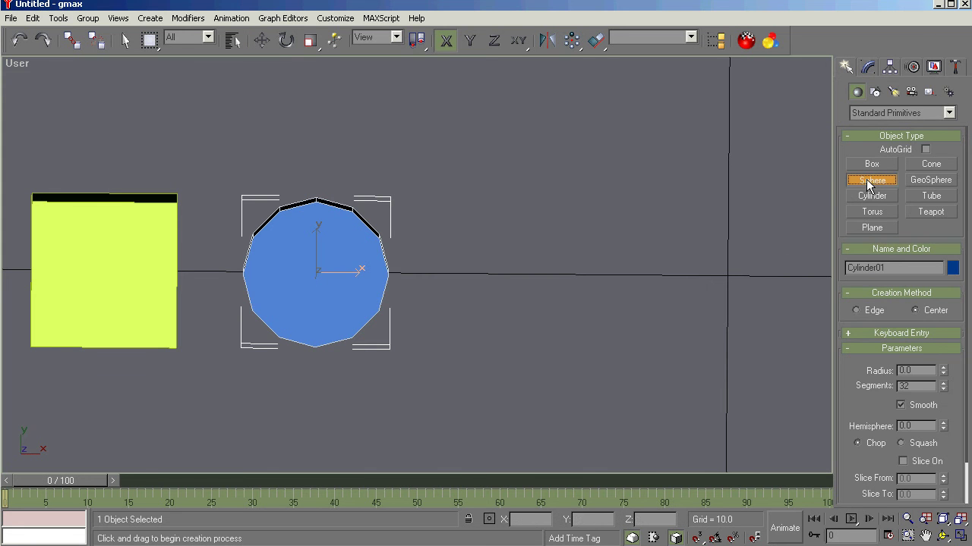
{"action": "left_click_drag", "start_coordinate": [555, 278], "coordinate": [577, 347]}
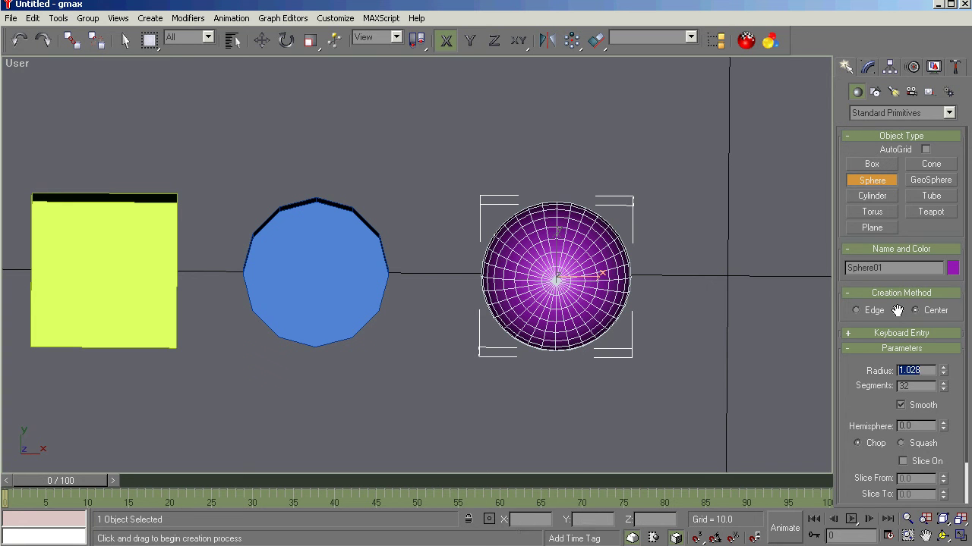
{"action": "key", "text": "Tab"}
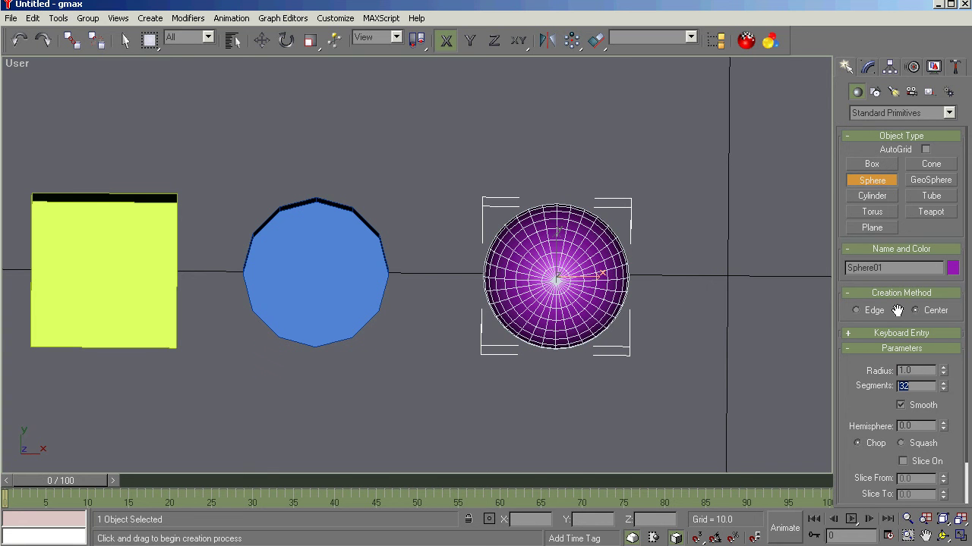
Step: Orbit the view and try 12, then 16 segments on the sphere
{"action": "left_click", "coordinate": [944, 536]}
{"action": "left_click_drag", "start_coordinate": [517, 367], "coordinate": [509, 284]}
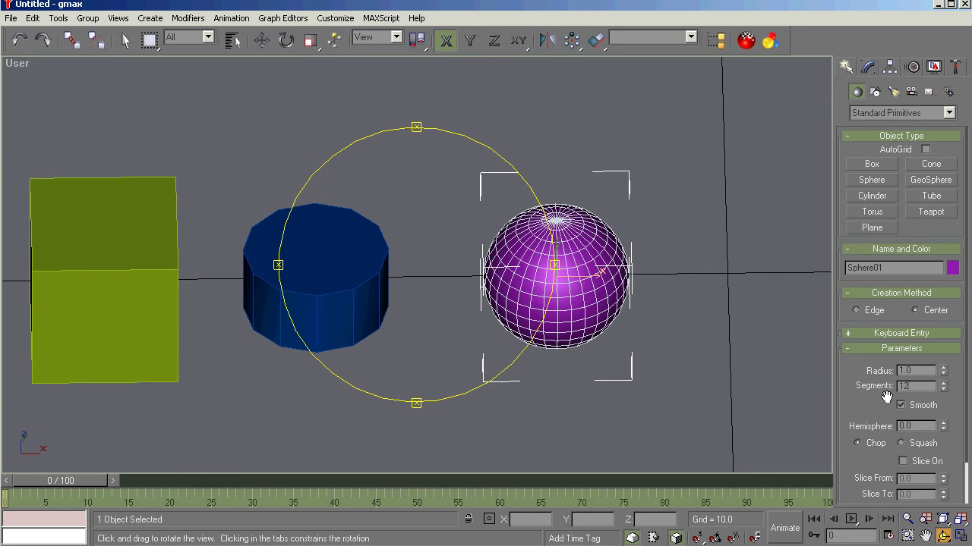
{"action": "key", "text": "Tab"}
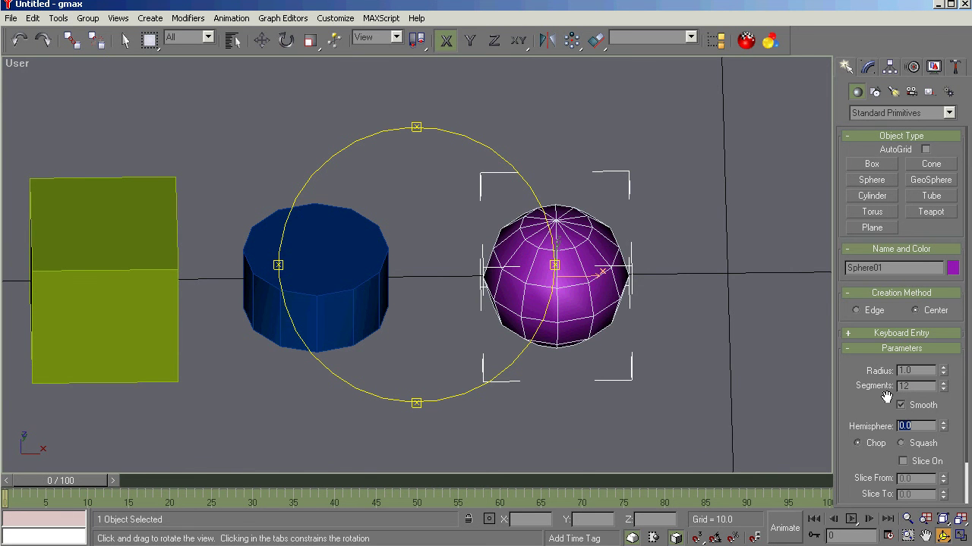
{"action": "key", "text": "shift+Tab"}
{"action": "type", "text": "16"}
{"action": "key", "text": "Tab"}
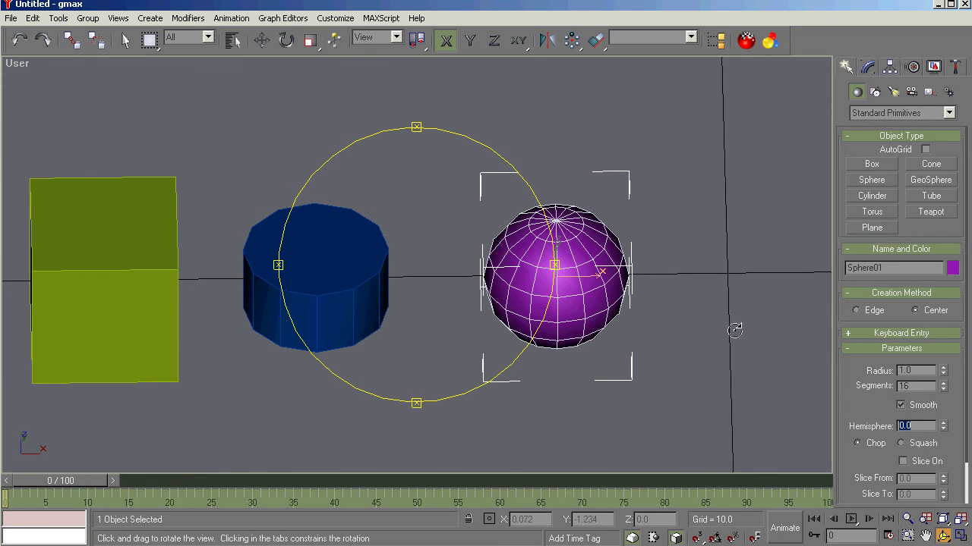
{"action": "left_click_drag", "start_coordinate": [425, 272], "coordinate": [426, 220]}
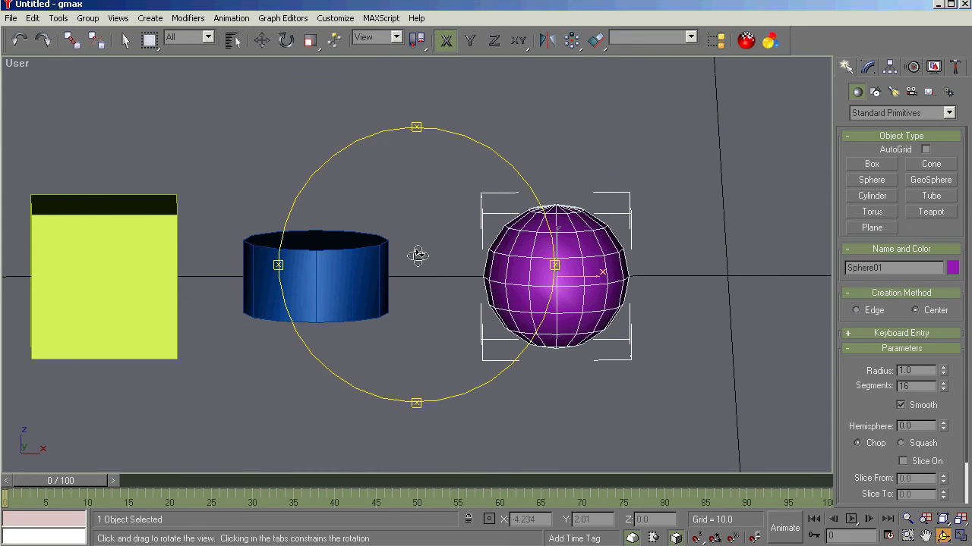
Step: Settle on 18 sphere segments and tilt the view to see the objects' undersides
{"action": "left_click", "coordinate": [921, 386]}
{"action": "type", "text": "18"}
{"action": "key", "text": "Tab"}
{"action": "left_click_drag", "start_coordinate": [403, 286], "coordinate": [364, 156]}
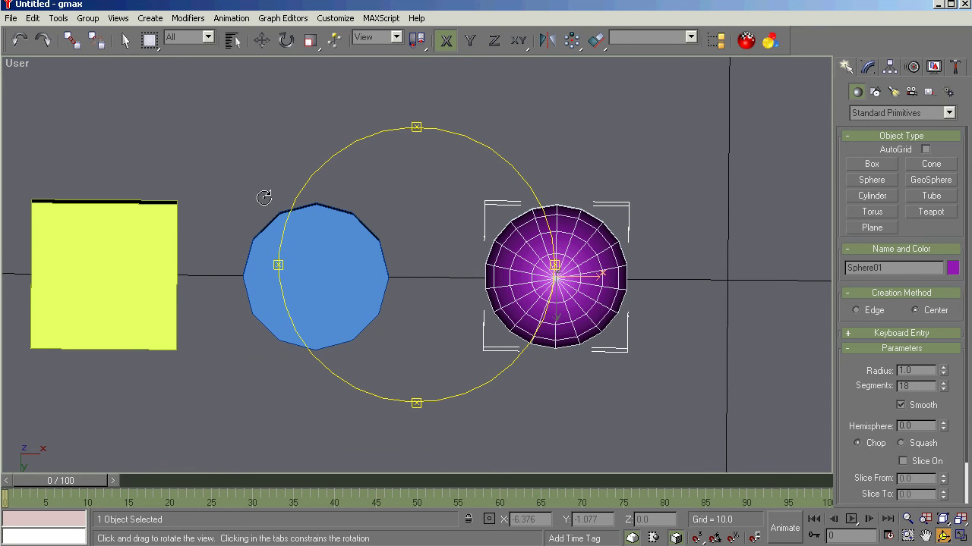
{"action": "left_click_drag", "start_coordinate": [417, 268], "coordinate": [416, 411]}
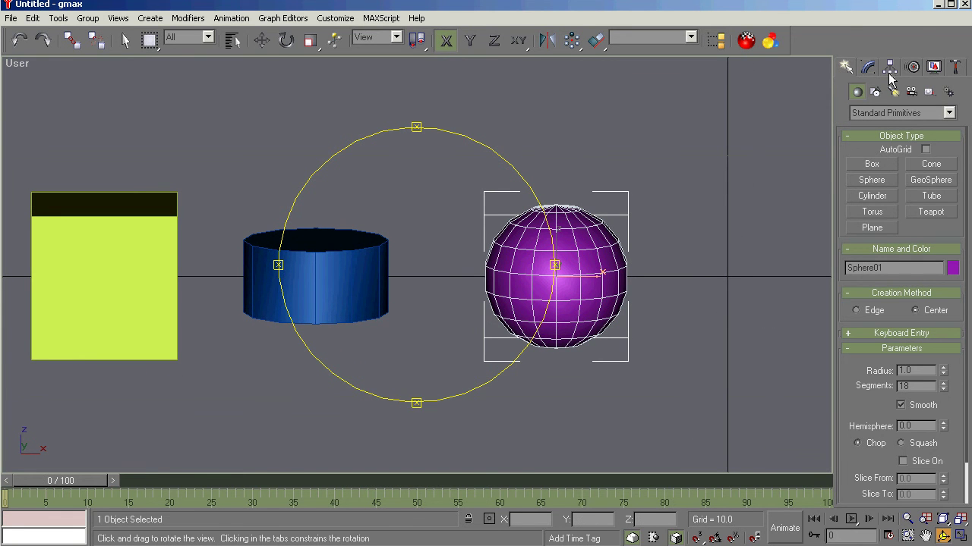
Step: Centre the sphere's pivot and align it to the world, then turn off Affect Pivot Only
{"action": "left_click", "coordinate": [890, 72]}
{"action": "left_click", "coordinate": [888, 167]}
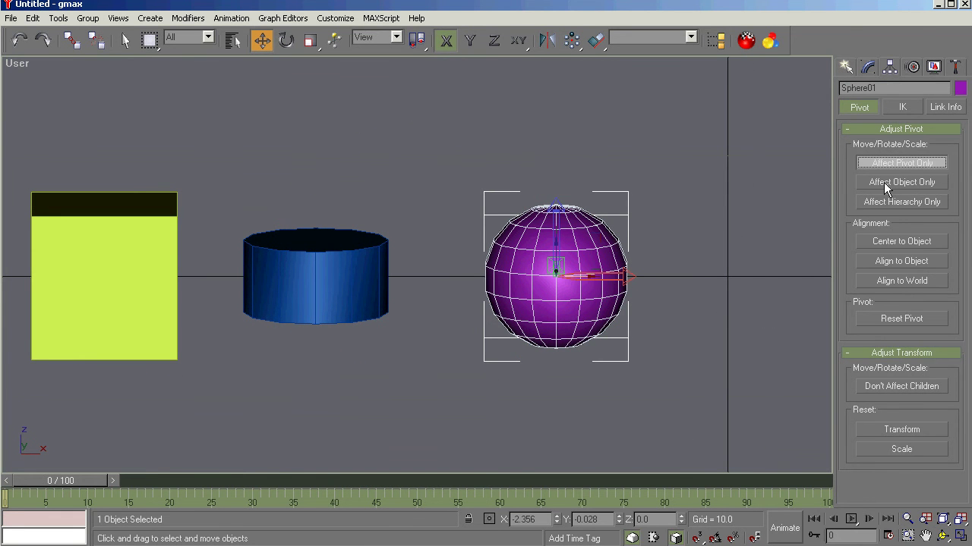
{"action": "left_click", "coordinate": [889, 243]}
{"action": "left_click", "coordinate": [883, 282]}
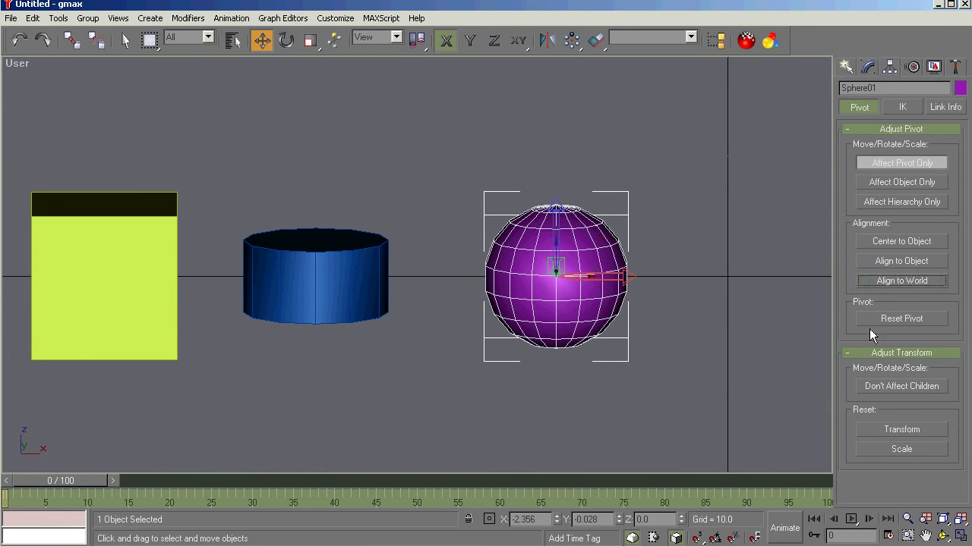
{"action": "left_click", "coordinate": [880, 448]}
{"action": "left_click", "coordinate": [888, 163]}
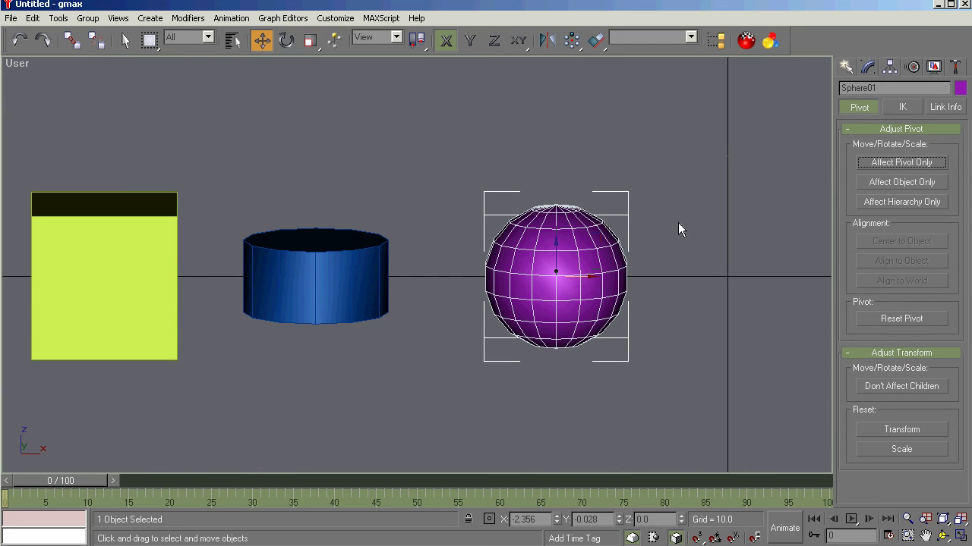
Step: Pan the view, switch to a zoomed-out Top view, and deselect the sphere
{"action": "left_click", "coordinate": [926, 536]}
{"action": "left_click_drag", "start_coordinate": [726, 422], "coordinate": [394, 400]}
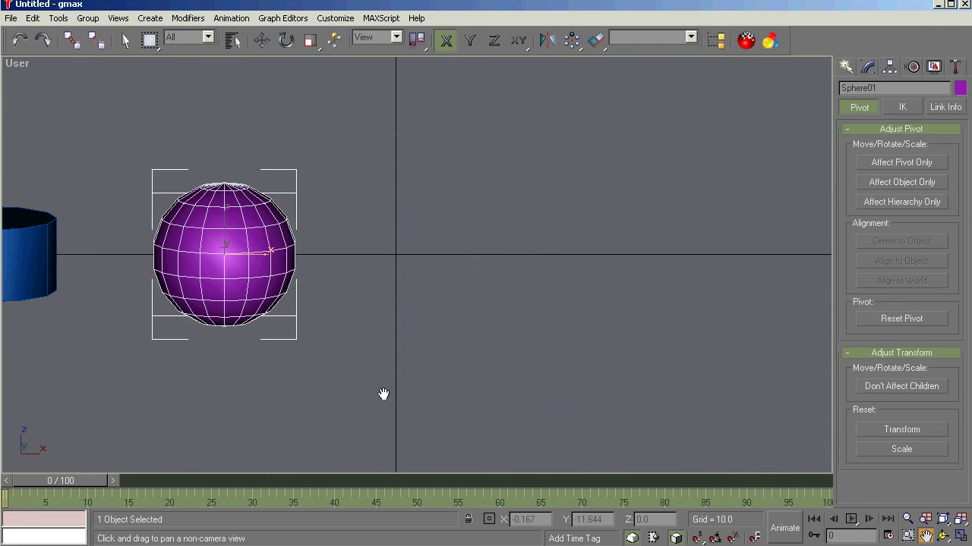
{"action": "key", "text": "t"}
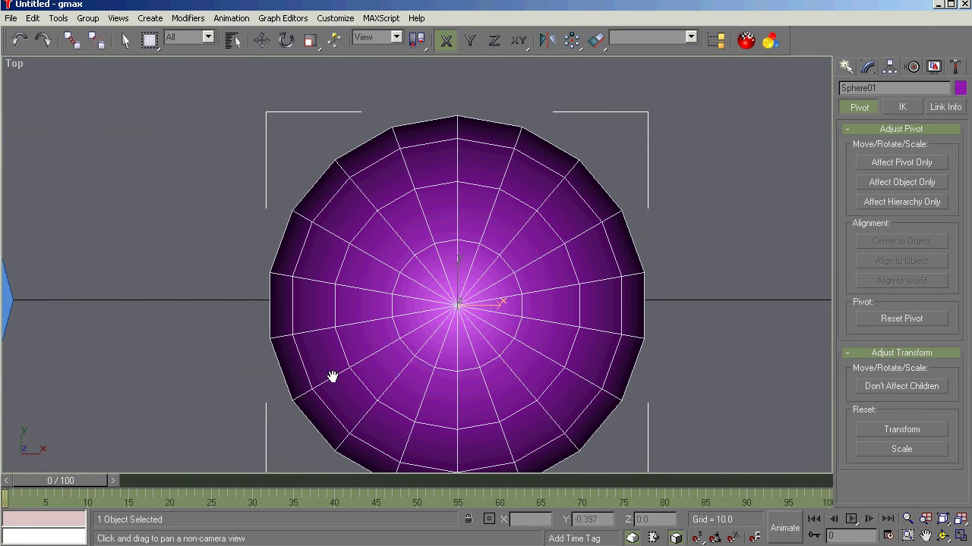
{"action": "scroll", "coordinate": [79, 235], "scroll_direction": "down", "scroll_amount": 5}
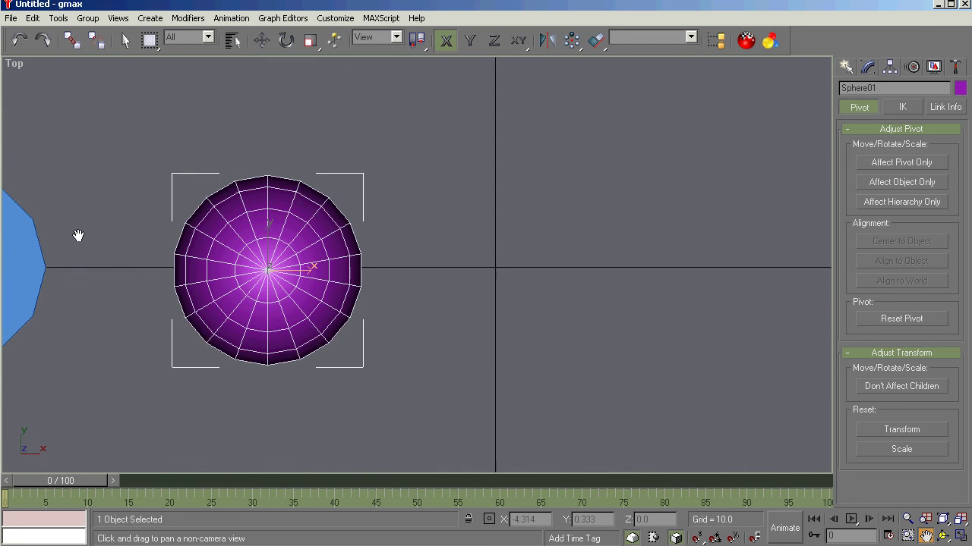
{"action": "key", "text": "w"}
{"action": "left_click", "coordinate": [303, 368]}
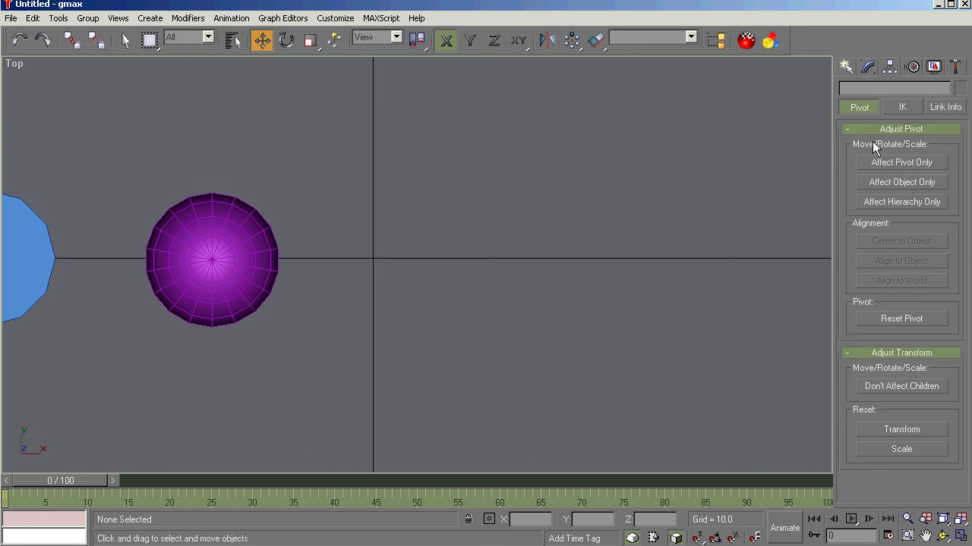
Step: Draw a plane to the right of the sphere in the Top view
{"action": "left_click", "coordinate": [846, 67]}
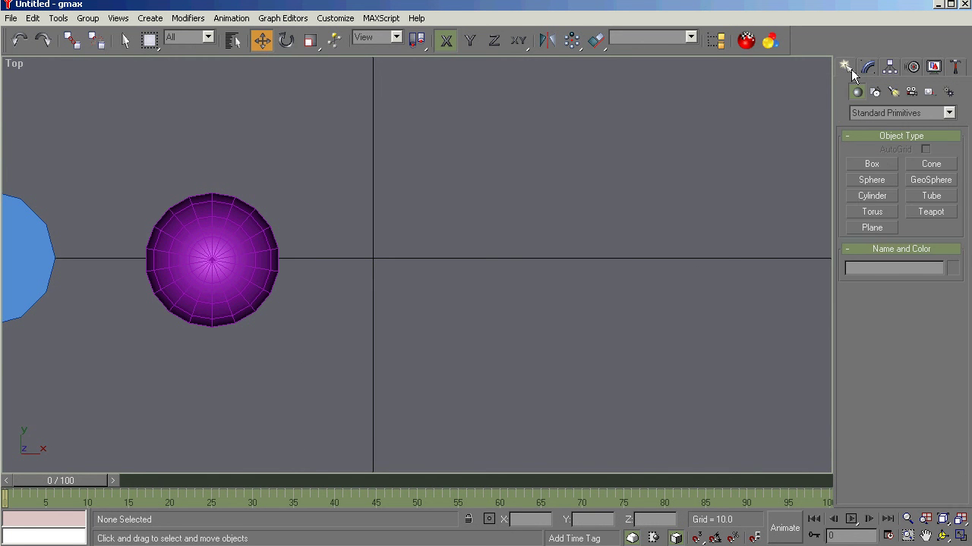
{"action": "left_click", "coordinate": [871, 227]}
{"action": "left_click_drag", "start_coordinate": [370, 188], "coordinate": [498, 355]}
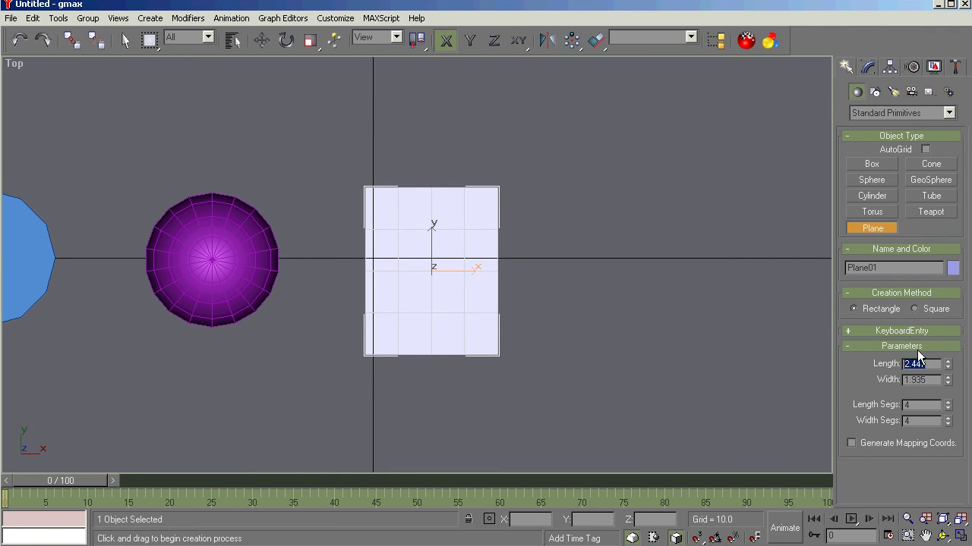
{"action": "key", "text": "Tab"}
{"action": "type", "text": "4"}
{"action": "key", "text": "Tab"}
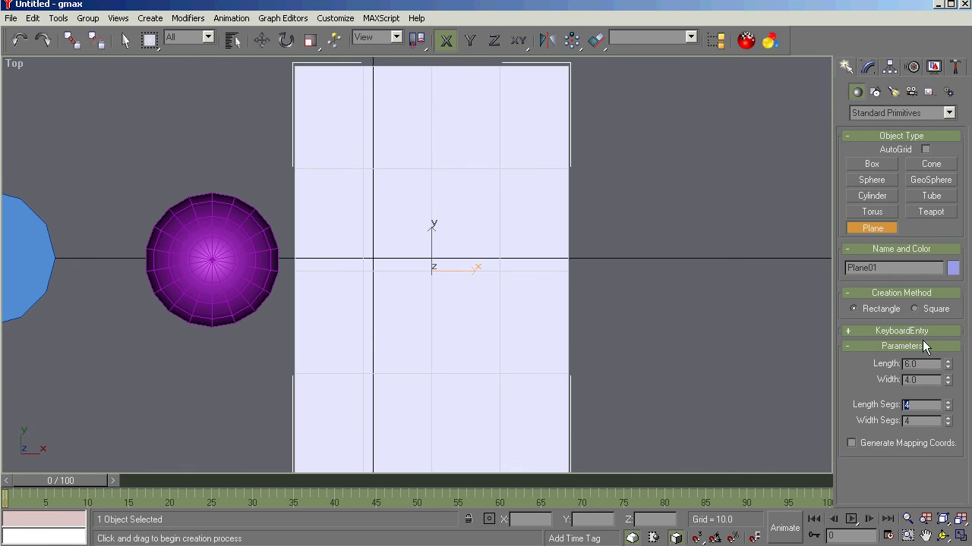
Step: Set the plane to length 4, width 2, with 1 length and 1 width segment
{"action": "double_click", "coordinate": [919, 363]}
{"action": "type", "text": "4"}
{"action": "key", "text": "Tab"}
{"action": "type", "text": "2"}
{"action": "key", "text": "Tab"}
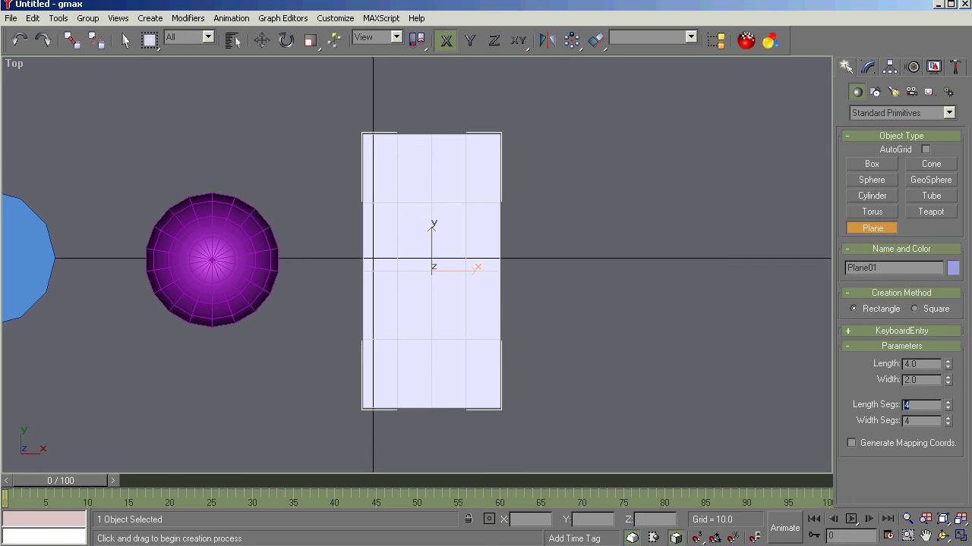
{"action": "type", "text": "1"}
{"action": "key", "text": "Tab"}
{"action": "type", "text": "1"}
{"action": "key", "text": "Tab"}
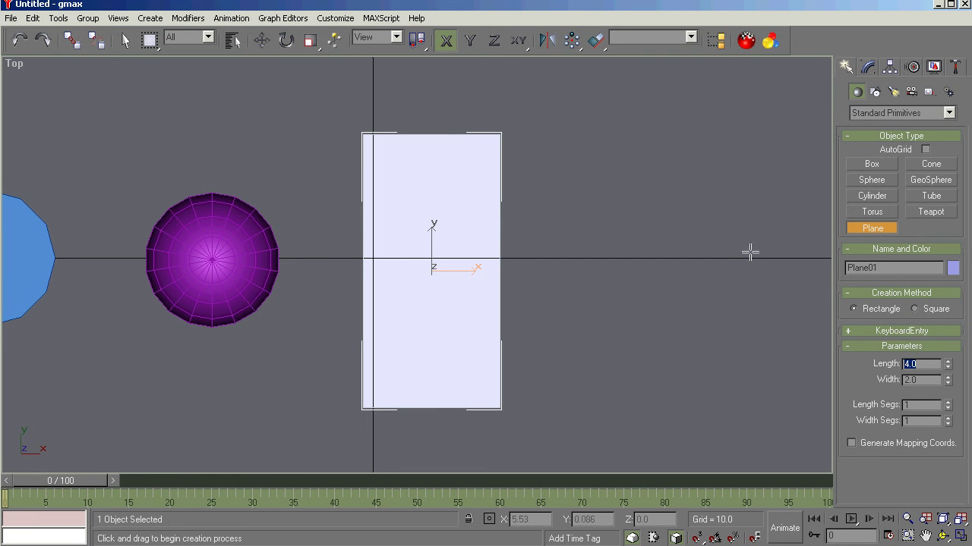
{"action": "key", "text": "w"}
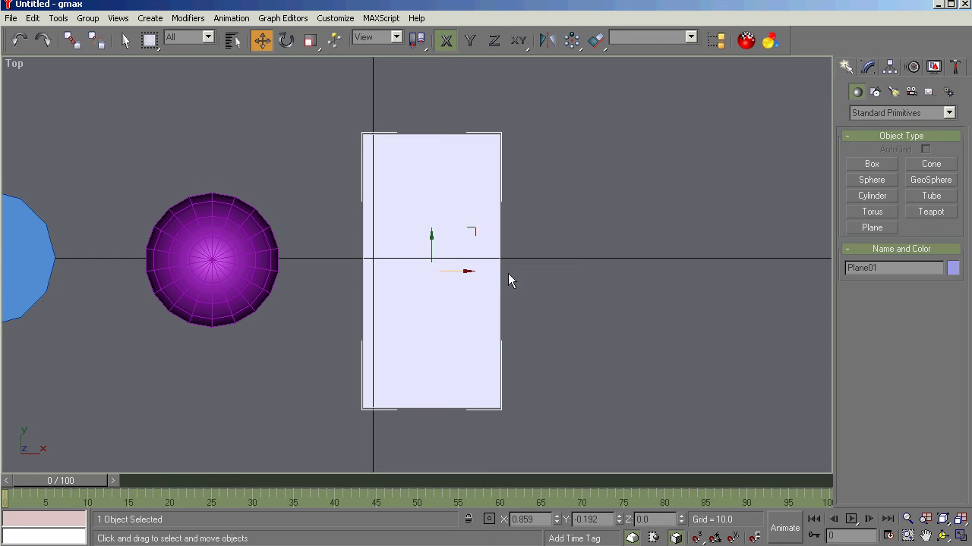
Step: Align the plane's pivot to the world with Affect Pivot Only, then deselect it
{"action": "left_click", "coordinate": [890, 68]}
{"action": "left_click", "coordinate": [886, 162]}
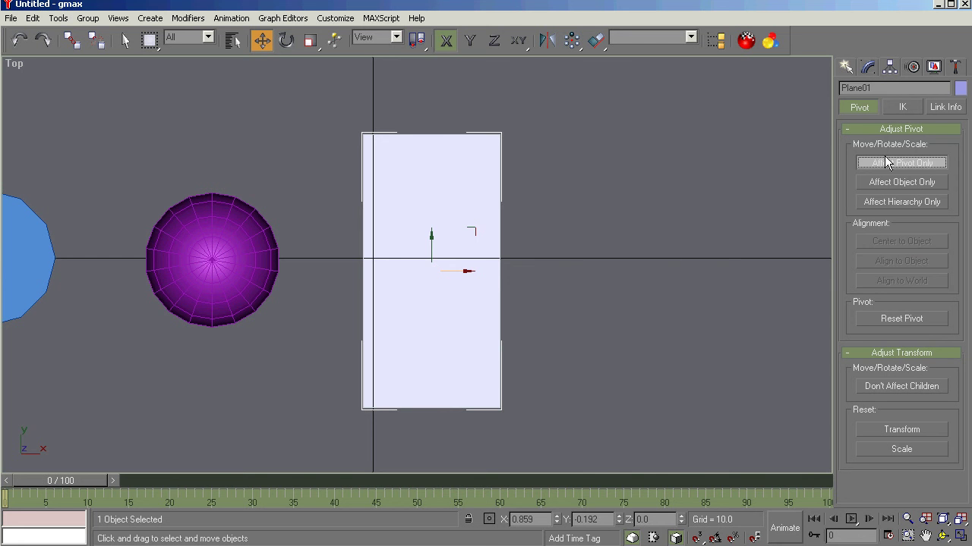
{"action": "left_click", "coordinate": [893, 282]}
{"action": "left_click", "coordinate": [901, 451]}
{"action": "left_click", "coordinate": [893, 164]}
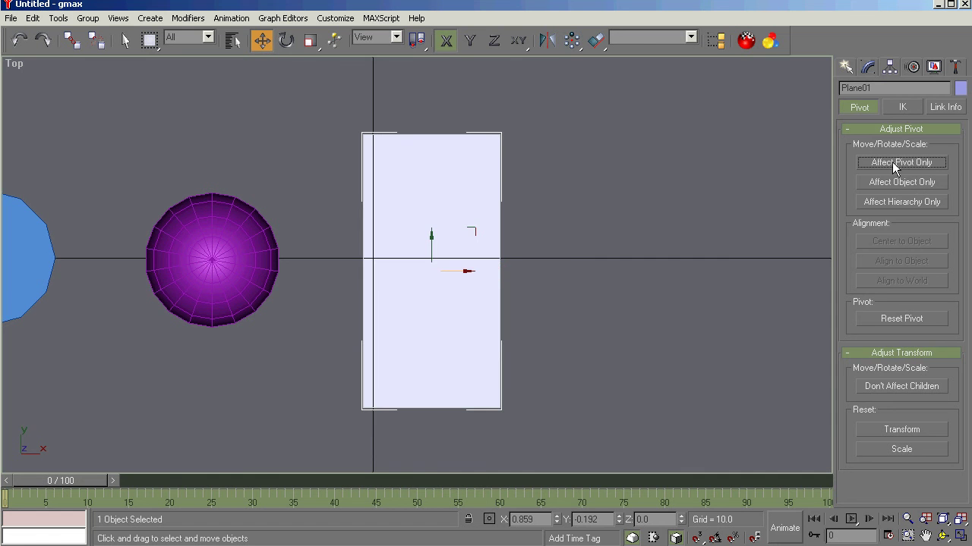
{"action": "left_click", "coordinate": [628, 240]}
Step: Orbit to inspect the row of four objects, then return to a zoomed-out Top view
{"action": "scroll", "coordinate": [205, 334], "scroll_direction": "down", "scroll_amount": 4}
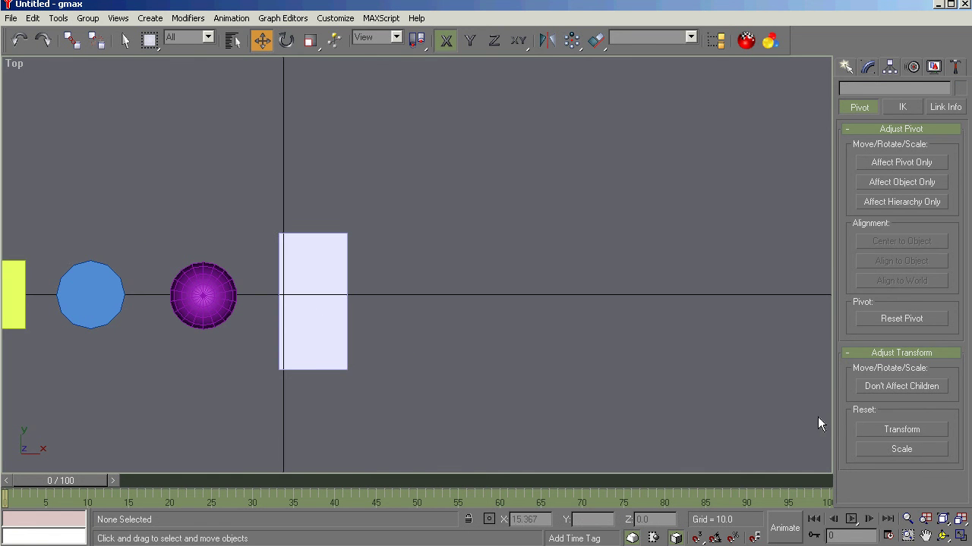
{"action": "left_click", "coordinate": [942, 536]}
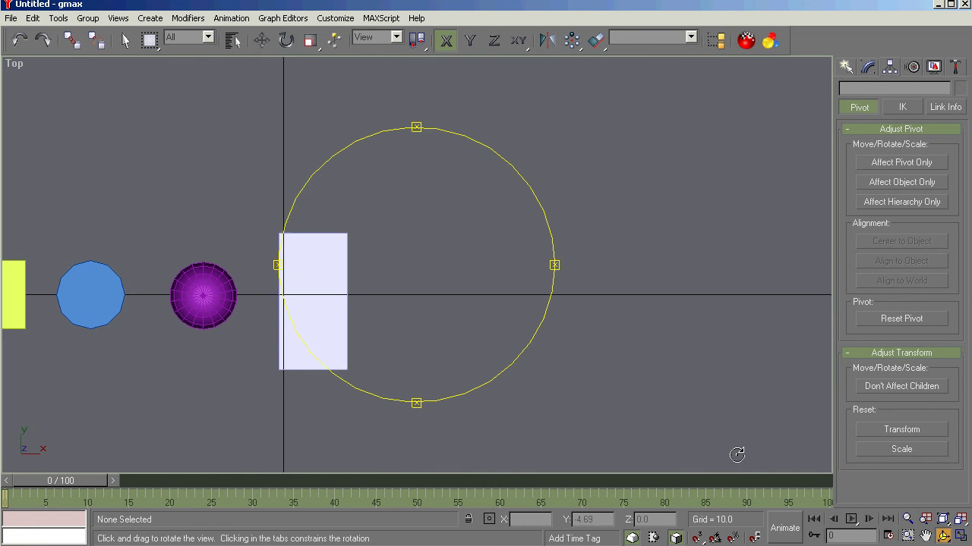
{"action": "left_click_drag", "start_coordinate": [418, 390], "coordinate": [410, 334]}
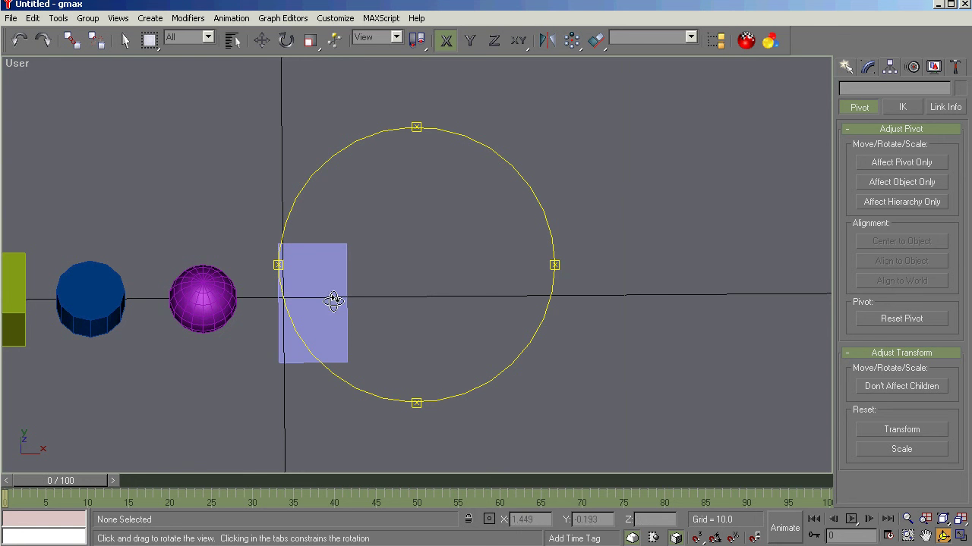
{"action": "mouse_move", "coordinate": [362, 282]}
{"action": "left_mouse_down"}
{"action": "mouse_move", "coordinate": [360, 345]}
{"action": "mouse_move", "coordinate": [360, 327]}
{"action": "left_mouse_up"}
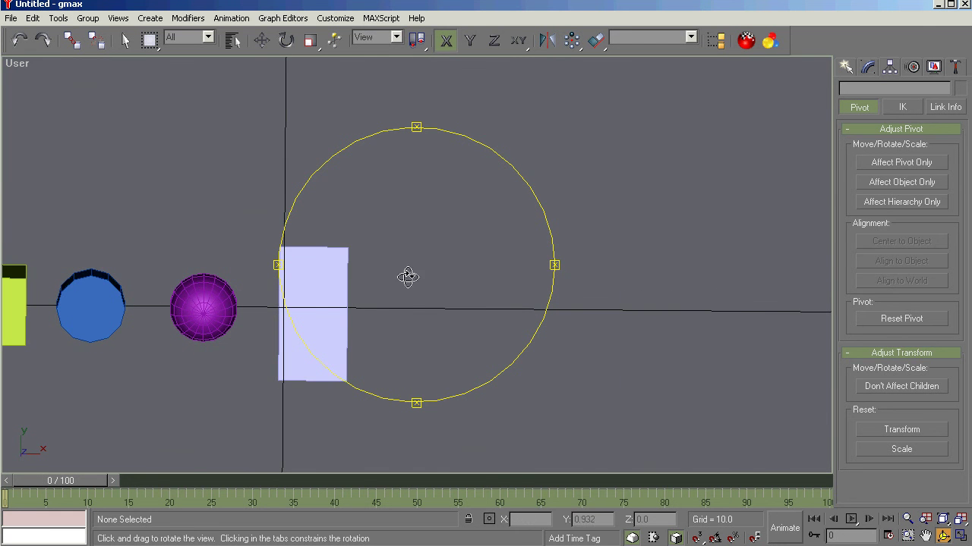
{"action": "key", "text": "t"}
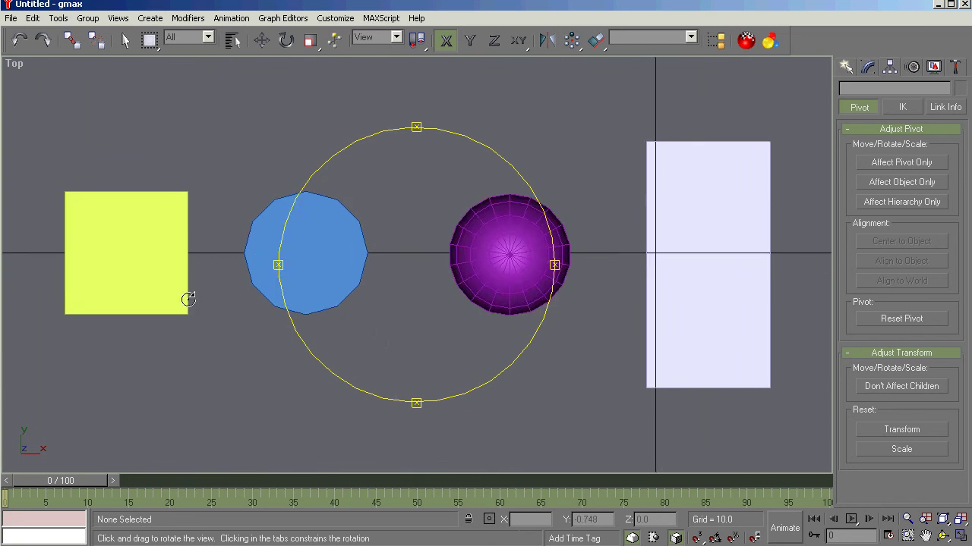
{"action": "scroll", "coordinate": [129, 305], "scroll_direction": "down", "scroll_amount": 3}
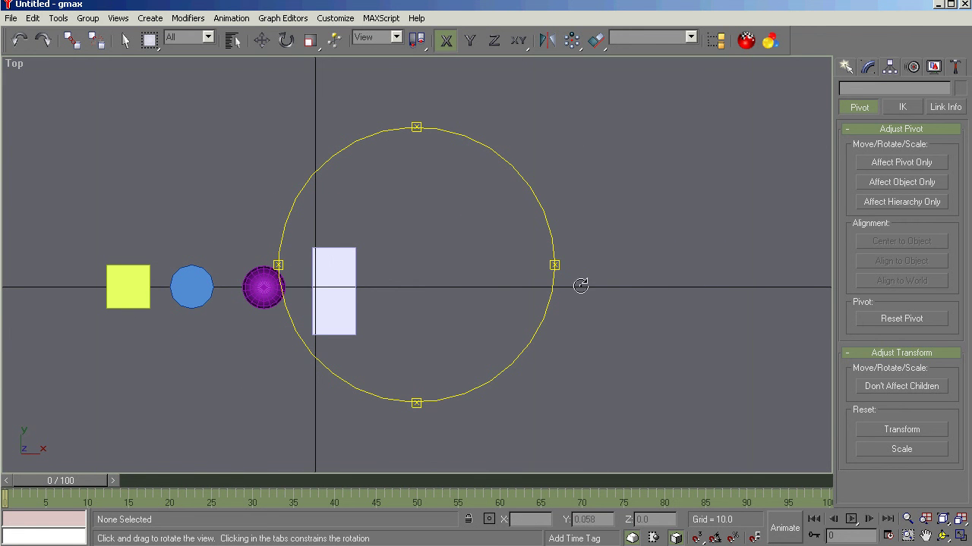
Step: Draw a small torus, Torus01, right of the plane after cancelling an oversized first attempt
{"action": "key", "text": "w"}
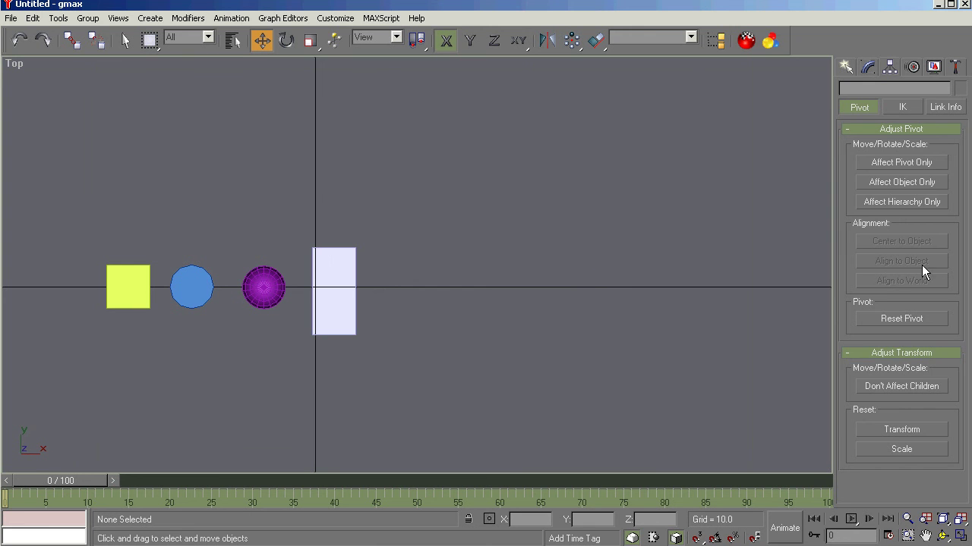
{"action": "left_click", "coordinate": [845, 66]}
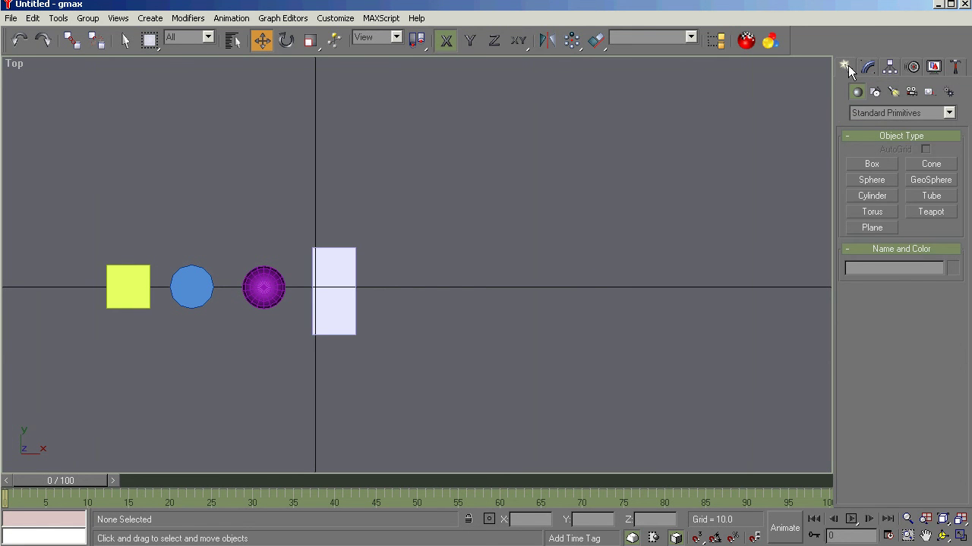
{"action": "left_click", "coordinate": [871, 213]}
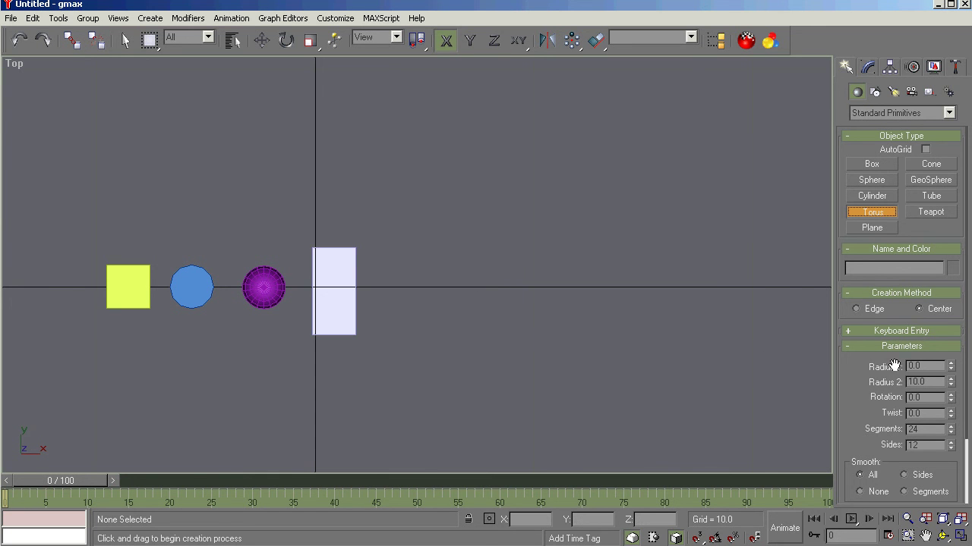
{"action": "left_click", "coordinate": [516, 289]}
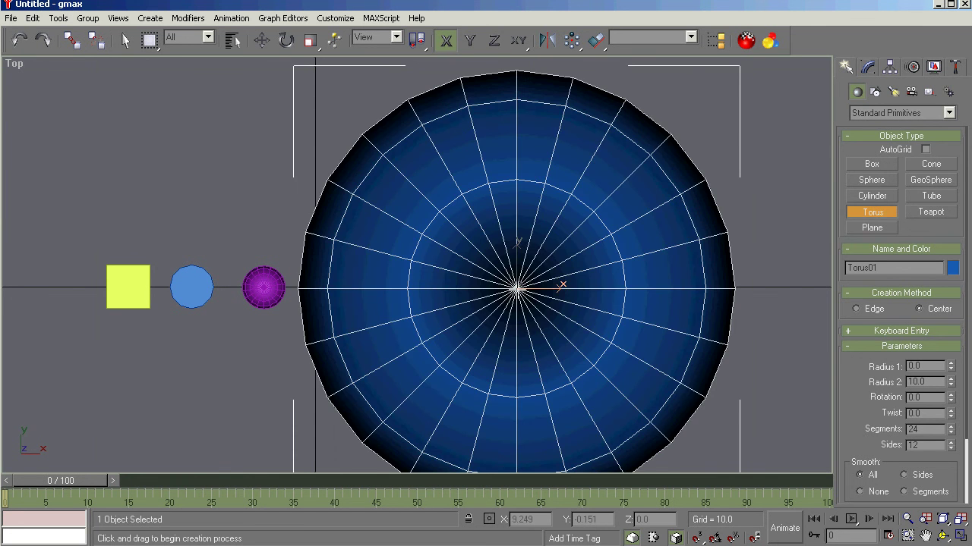
{"action": "right_click", "coordinate": [517, 290]}
{"action": "left_click", "coordinate": [517, 289]}
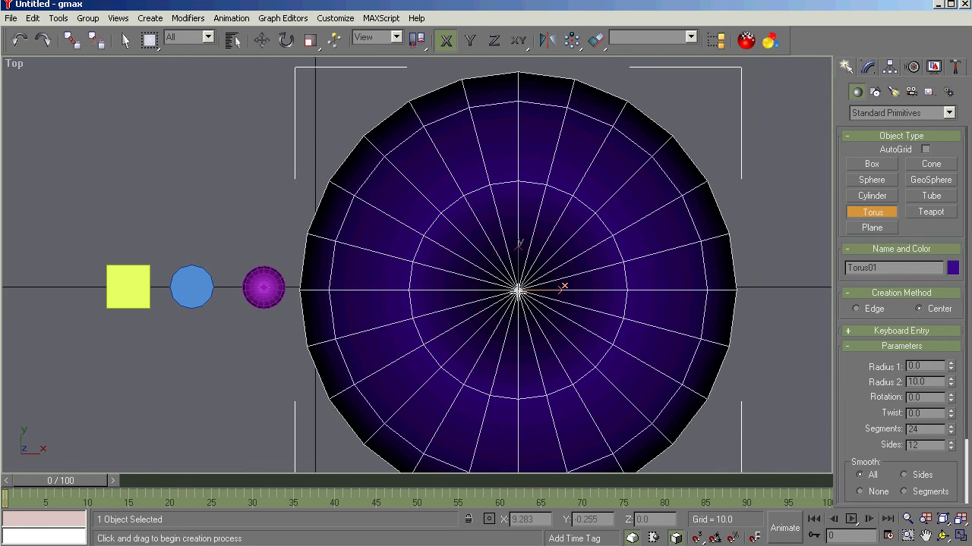
{"action": "left_click_drag", "start_coordinate": [517, 290], "coordinate": [518, 290]}
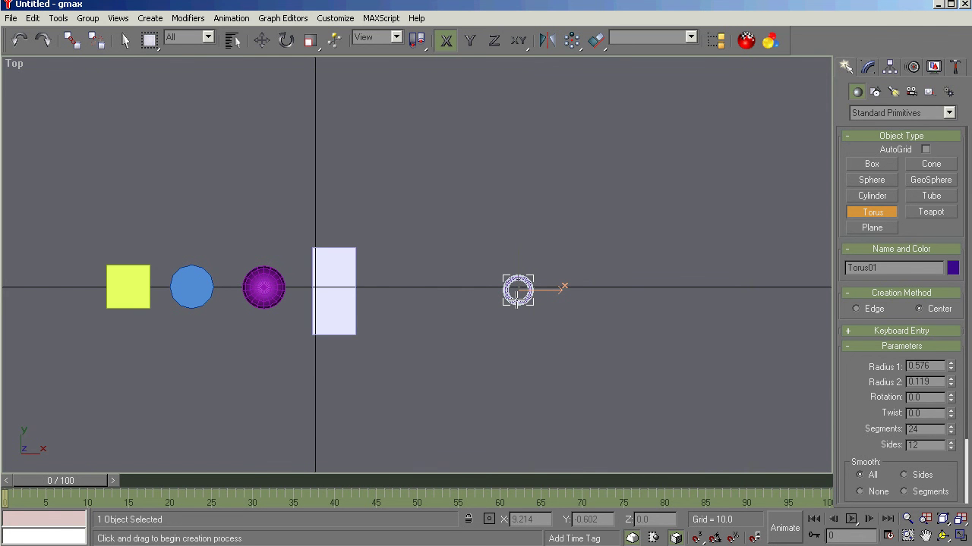
Step: Set the torus Radius 1 to 1.0, with Radius 2 briefly at 1.0
{"action": "double_click", "coordinate": [921, 365]}
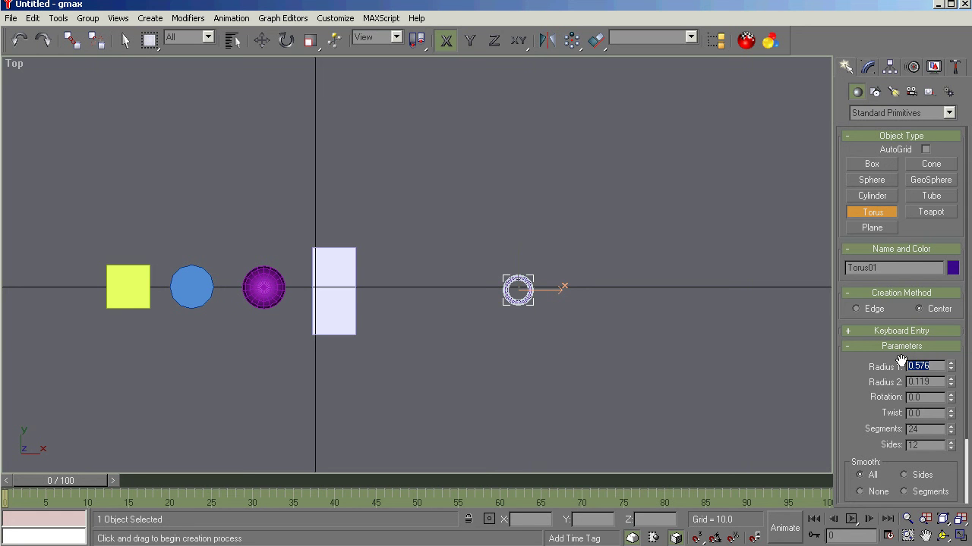
{"action": "type", "text": "1"}
{"action": "key", "text": "Tab"}
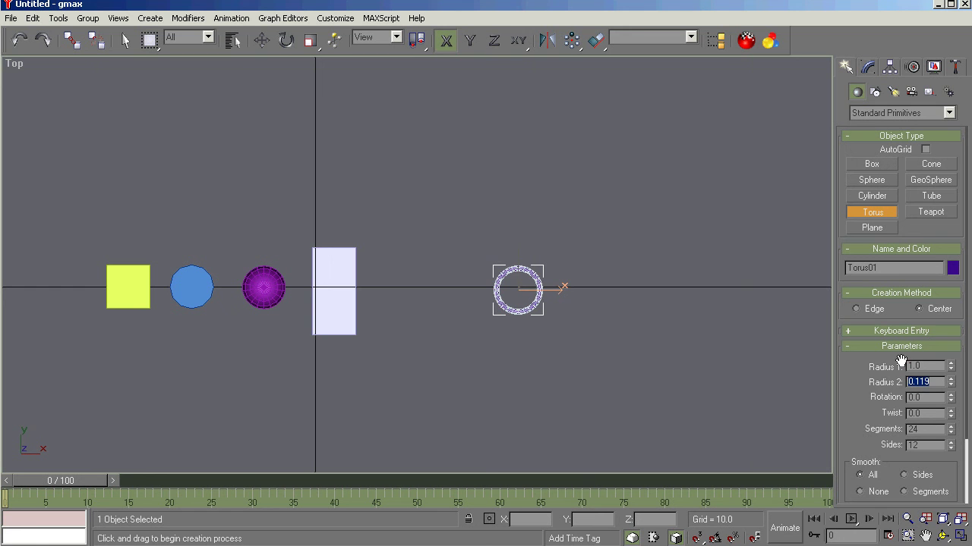
{"action": "type", "text": "1"}
{"action": "key", "text": "Tab"}
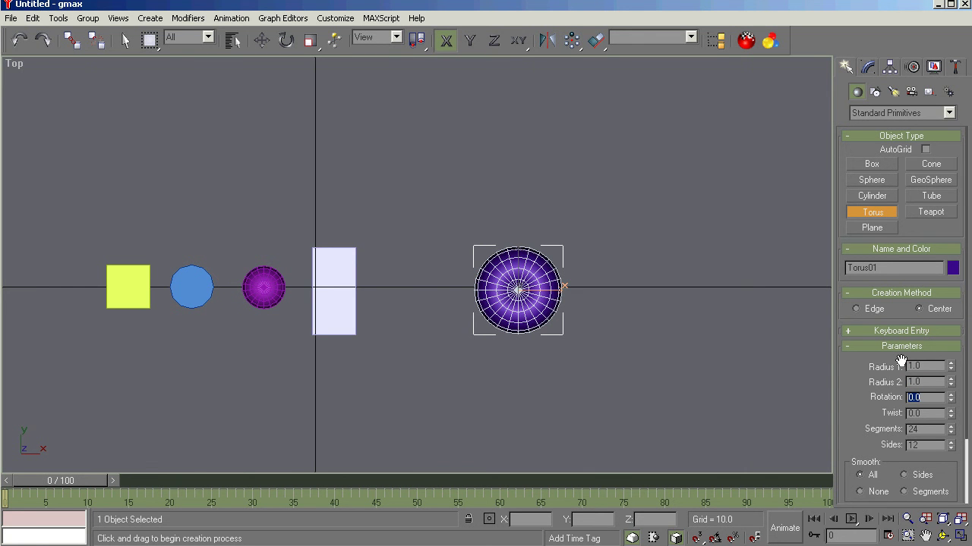
{"action": "key", "text": "shift+Tab"}
{"action": "key", "text": "shift+Tab"}
{"action": "key", "text": "Tab"}
Step: Try Radius 2 at 0.5 and 0.2, then settle on 0.4
{"action": "type", "text": "0.5"}
{"action": "key", "text": "Tab"}
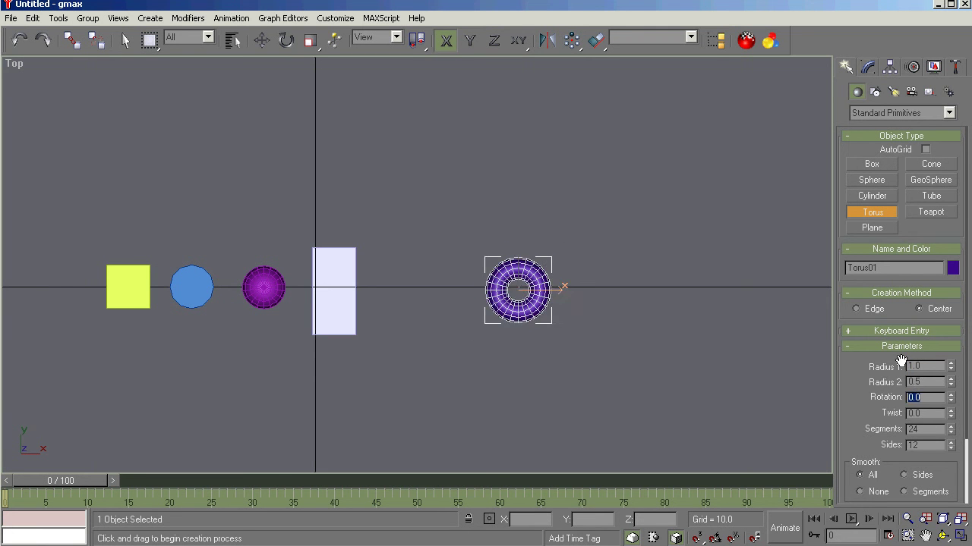
{"action": "key", "text": "shift+Tab"}
{"action": "type", "text": "0.2"}
{"action": "key", "text": "Tab"}
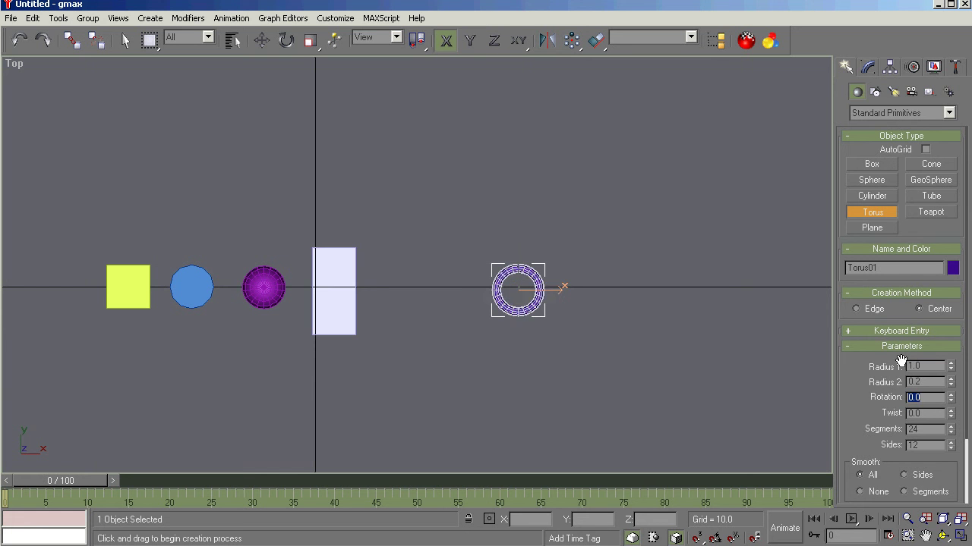
{"action": "key", "text": "shift+Tab"}
{"action": "type", "text": "0.4"}
{"action": "key", "text": "Tab"}
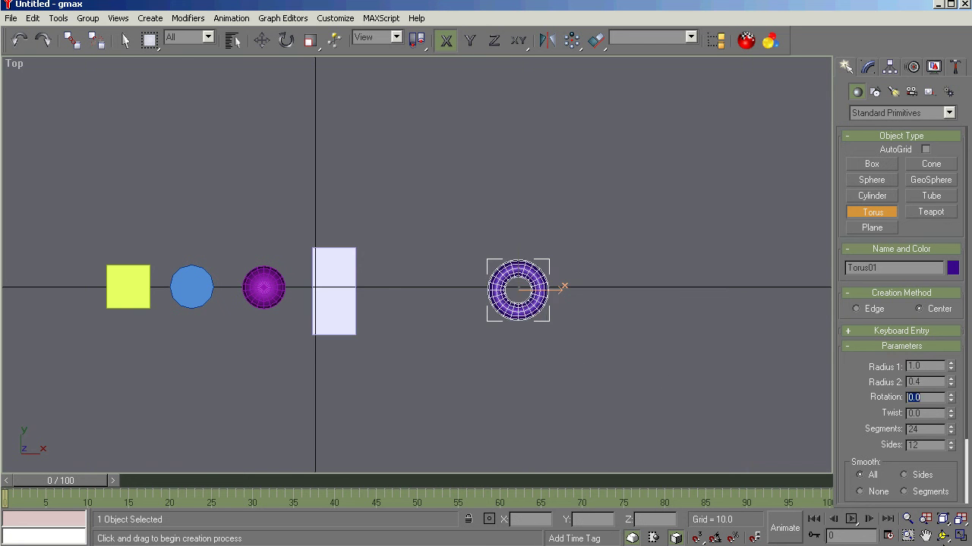
Step: Orbit around the torus in 3D and try 18 segments
{"action": "left_click", "coordinate": [944, 535]}
{"action": "left_click_drag", "start_coordinate": [414, 236], "coordinate": [456, 256]}
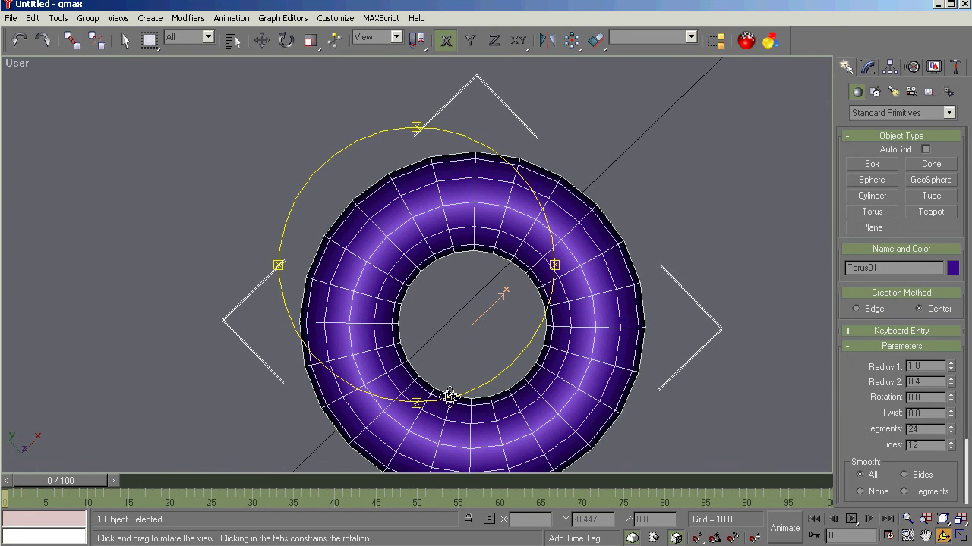
{"action": "left_click_drag", "start_coordinate": [458, 358], "coordinate": [467, 444]}
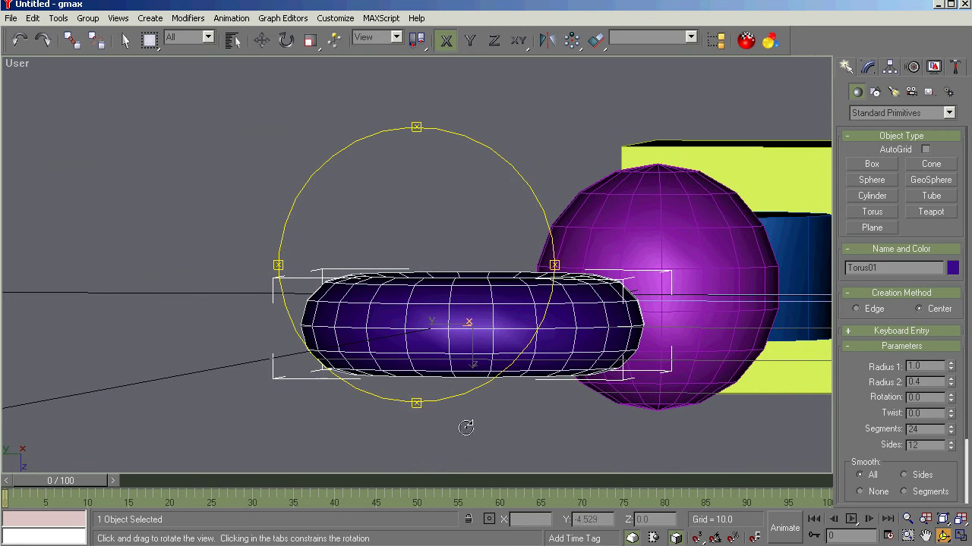
{"action": "double_click", "coordinate": [931, 430]}
{"action": "type", "text": "18"}
{"action": "key", "text": "Tab"}
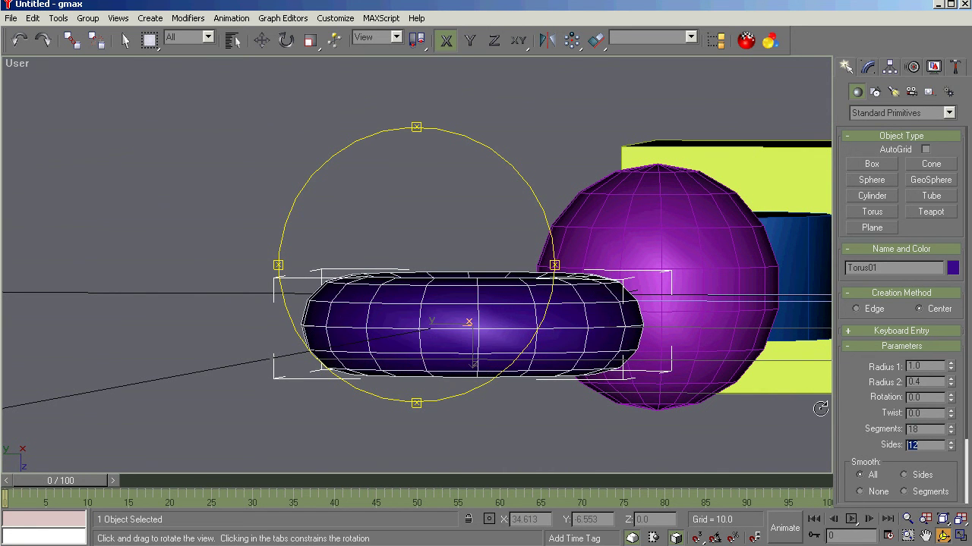
{"action": "left_click_drag", "start_coordinate": [394, 327], "coordinate": [388, 200]}
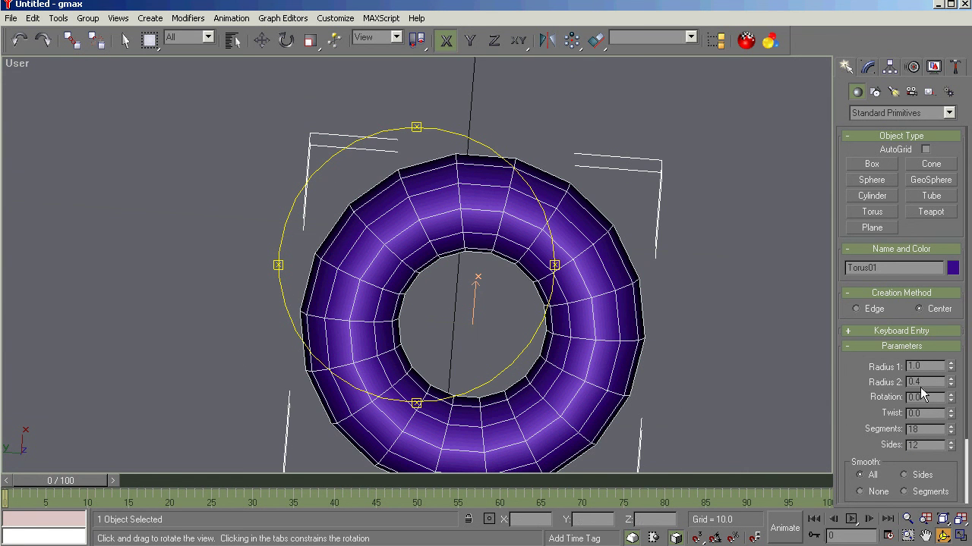
Step: Restore the torus to 24 segments and orbit to a level front view
{"action": "left_click_drag", "start_coordinate": [930, 382], "coordinate": [895, 374]}
{"action": "left_click_drag", "start_coordinate": [927, 430], "coordinate": [841, 419]}
{"action": "type", "text": "24"}
{"action": "key", "text": "Tab"}
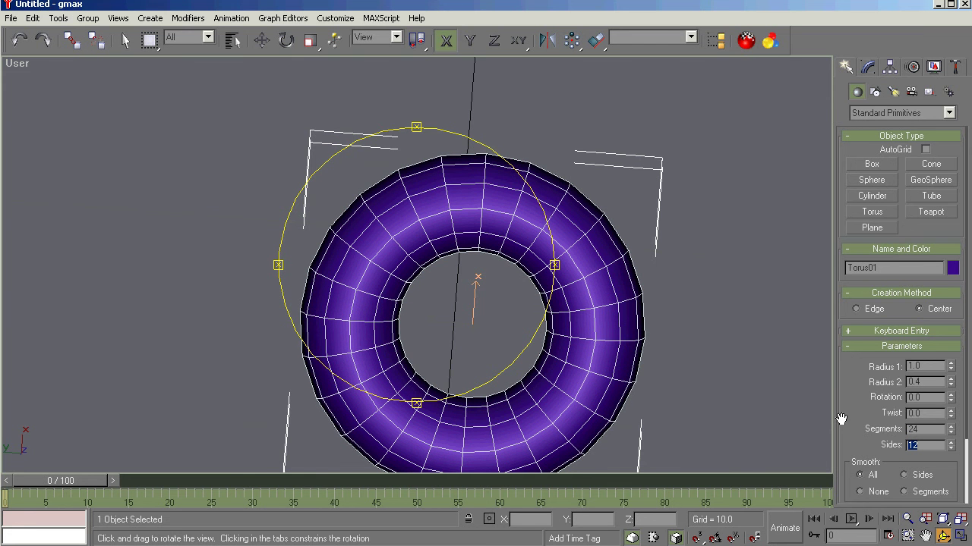
{"action": "left_click_drag", "start_coordinate": [421, 326], "coordinate": [488, 291]}
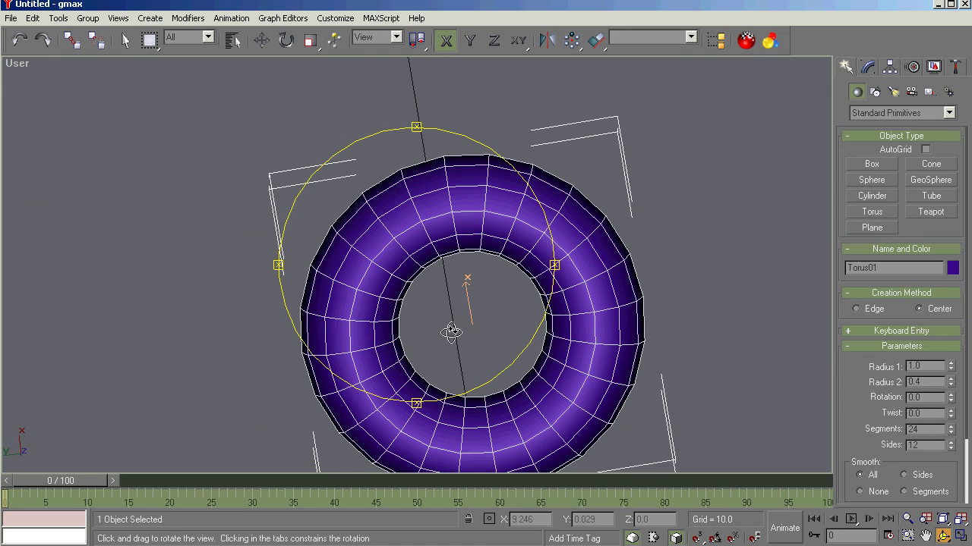
{"action": "left_click_drag", "start_coordinate": [460, 331], "coordinate": [564, 294]}
{"action": "left_click_drag", "start_coordinate": [434, 305], "coordinate": [538, 449]}
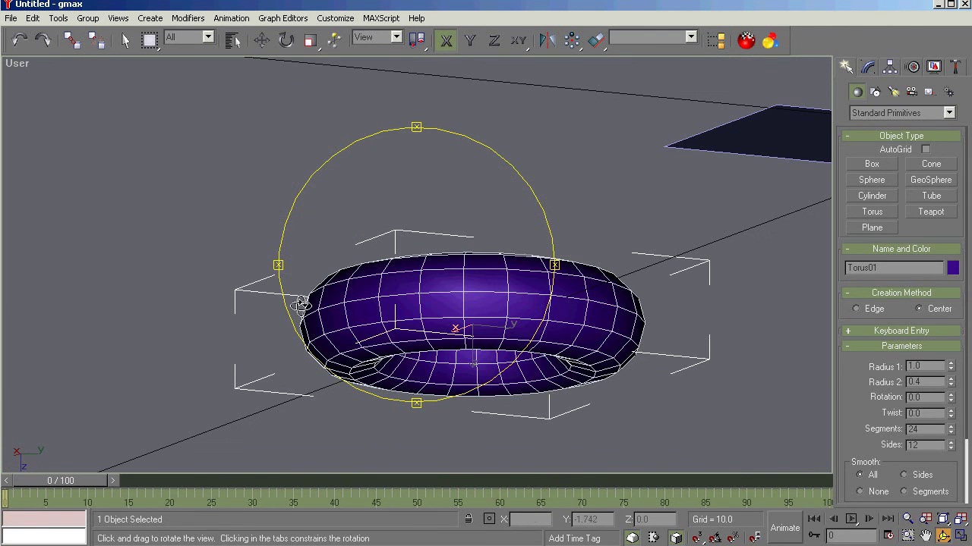
Step: Exit torus creation and, under Affect Pivot Only, center Torus01's pivot and align it to World
{"action": "right_click", "coordinate": [226, 247]}
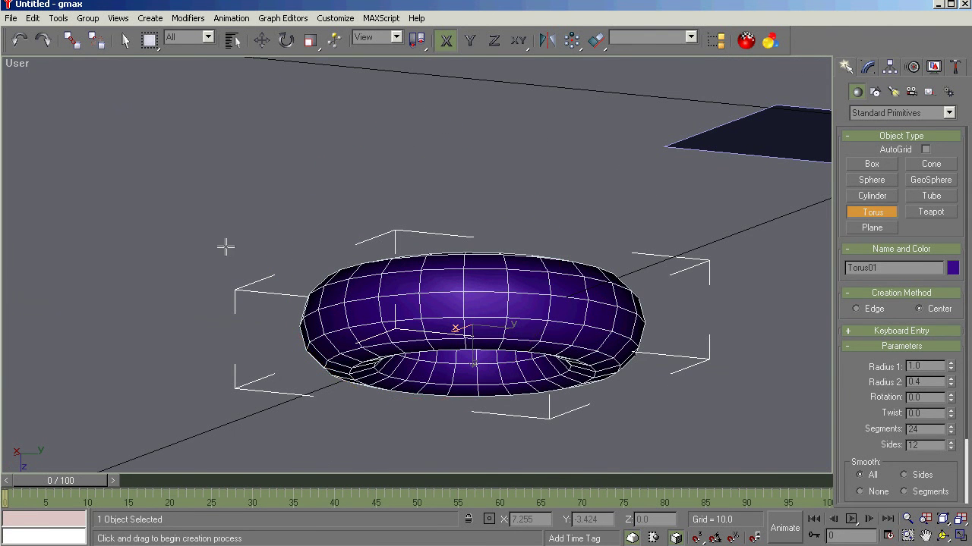
{"action": "right_click", "coordinate": [756, 211]}
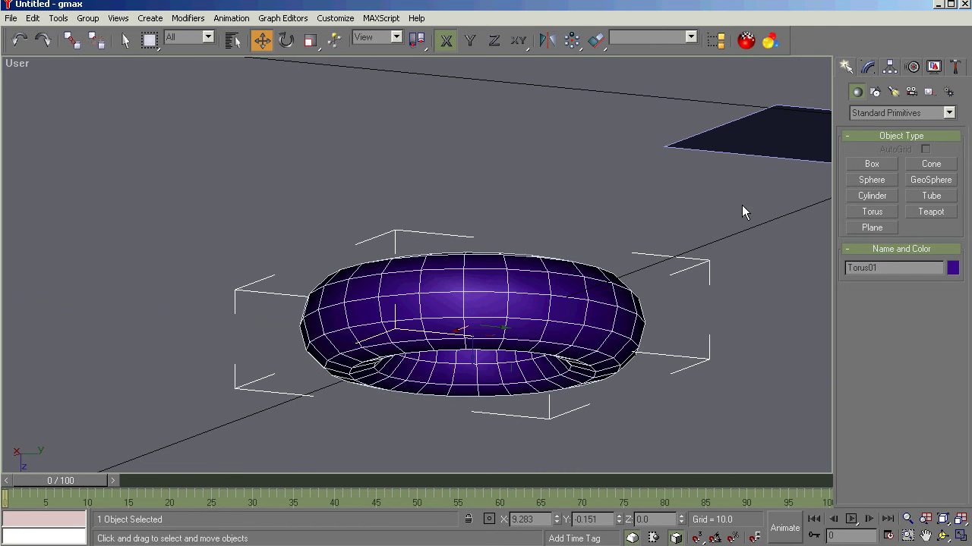
{"action": "left_click", "coordinate": [891, 71]}
{"action": "left_click", "coordinate": [892, 163]}
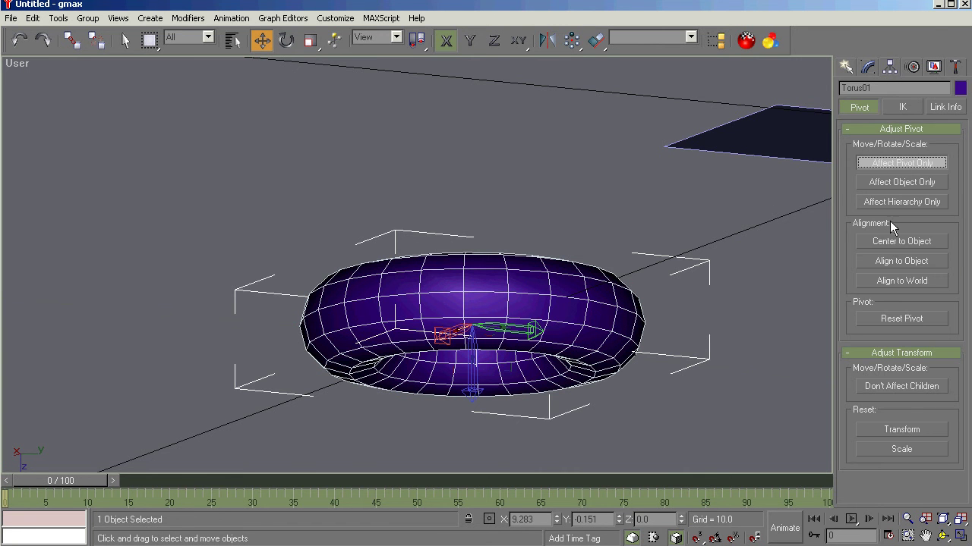
{"action": "left_click", "coordinate": [892, 242]}
{"action": "left_click", "coordinate": [892, 280]}
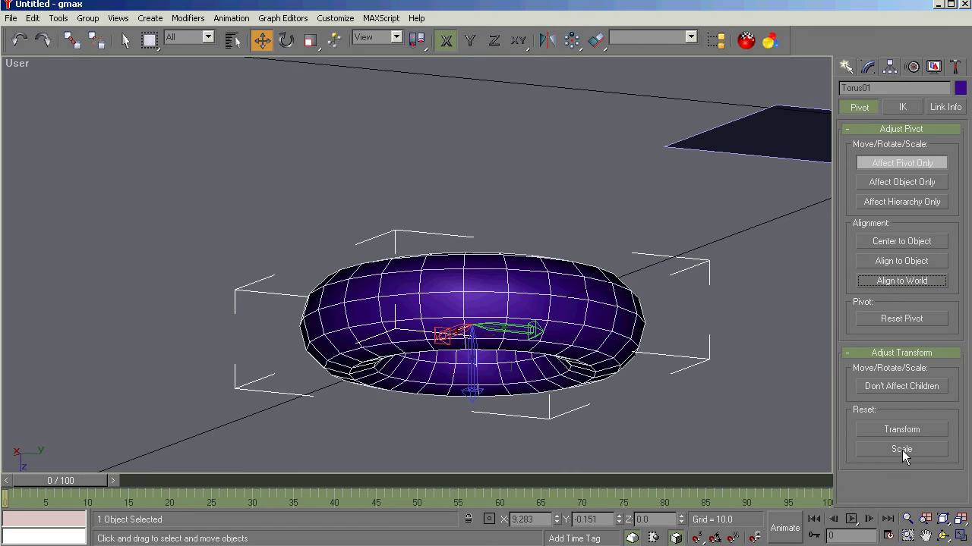
{"action": "left_click", "coordinate": [881, 164]}
Step: Deselect the torus and bring back the Standard Primitives creation list
{"action": "left_click", "coordinate": [552, 174]}
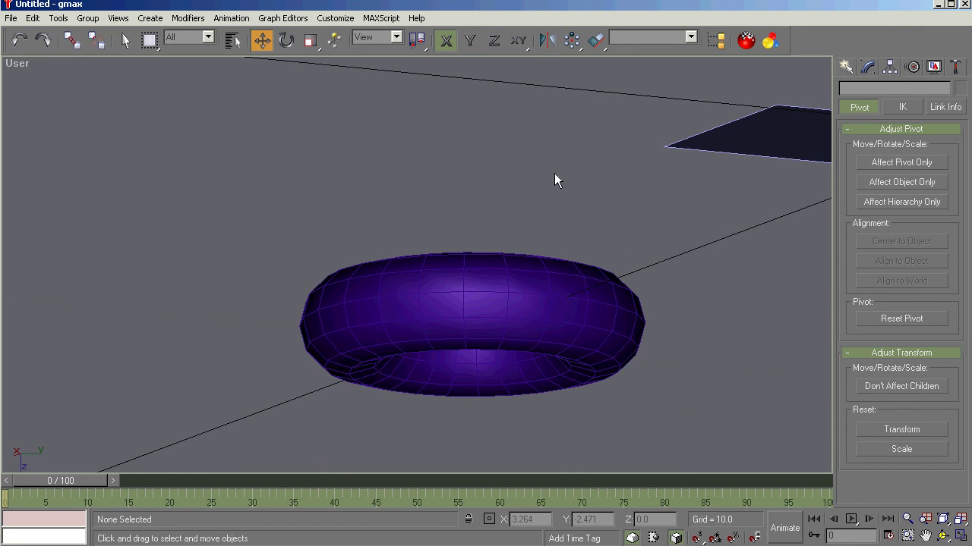
{"action": "scroll", "coordinate": [550, 175], "scroll_direction": "down", "scroll_amount": 2}
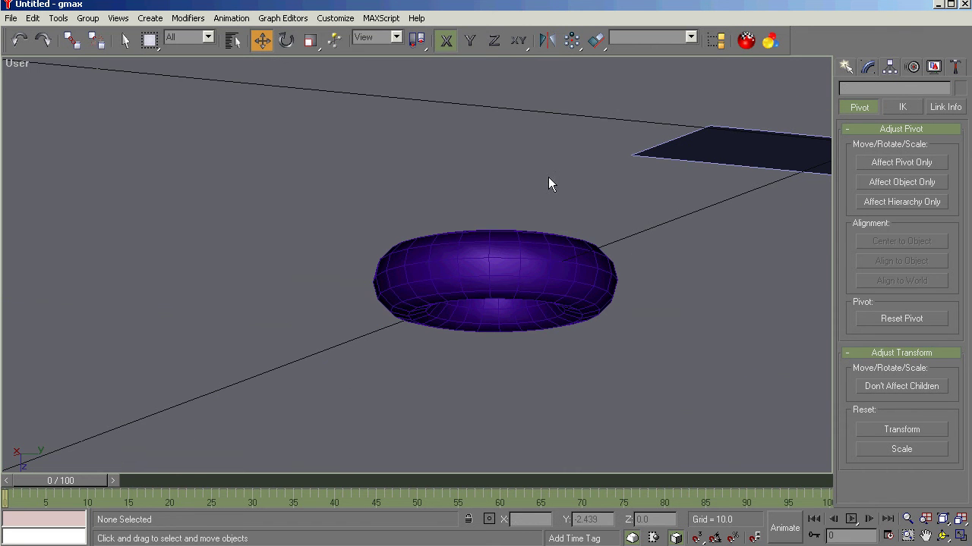
{"action": "left_click", "coordinate": [846, 65]}
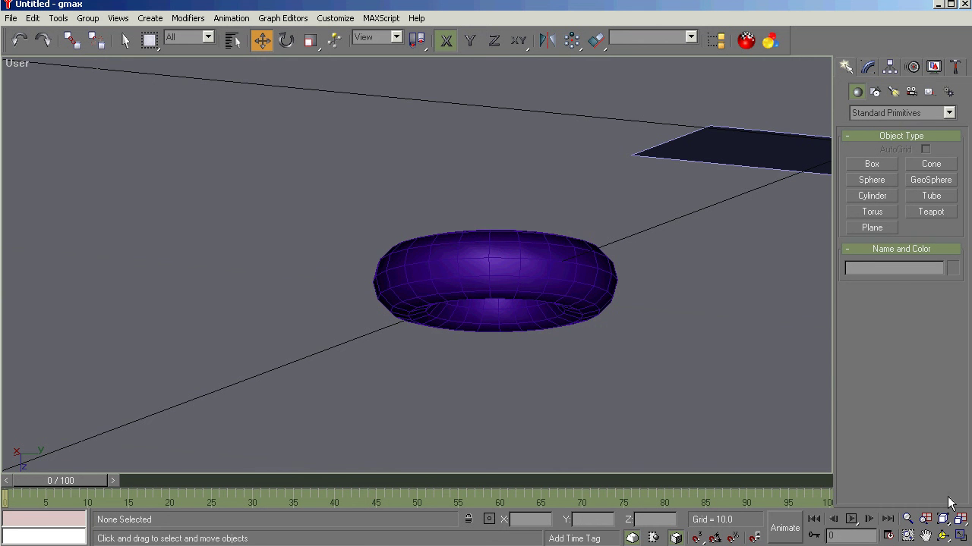
Step: Go to Top view, then orbit into a tilted perspective User view of the five-object row
{"action": "key", "text": "t"}
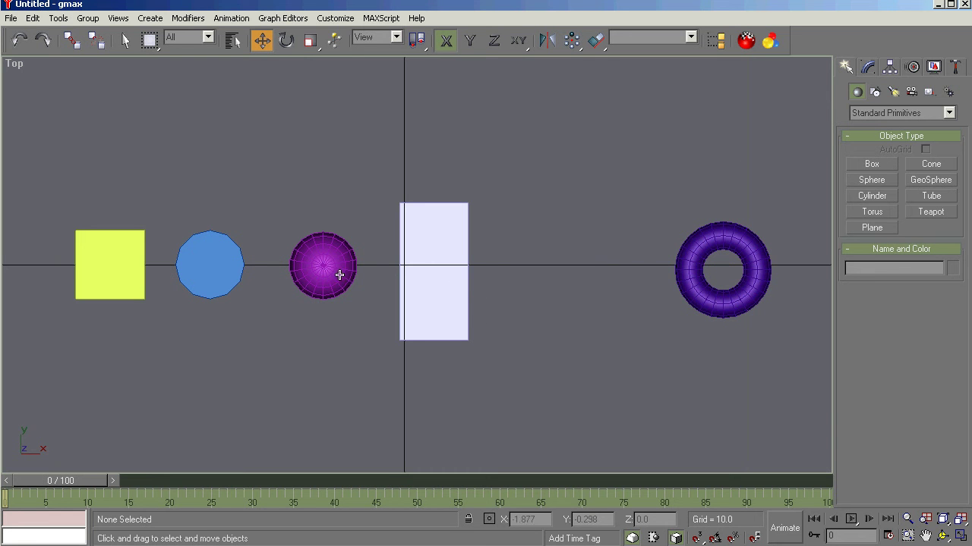
{"action": "left_click", "coordinate": [943, 536]}
{"action": "left_click_drag", "start_coordinate": [447, 348], "coordinate": [444, 412]}
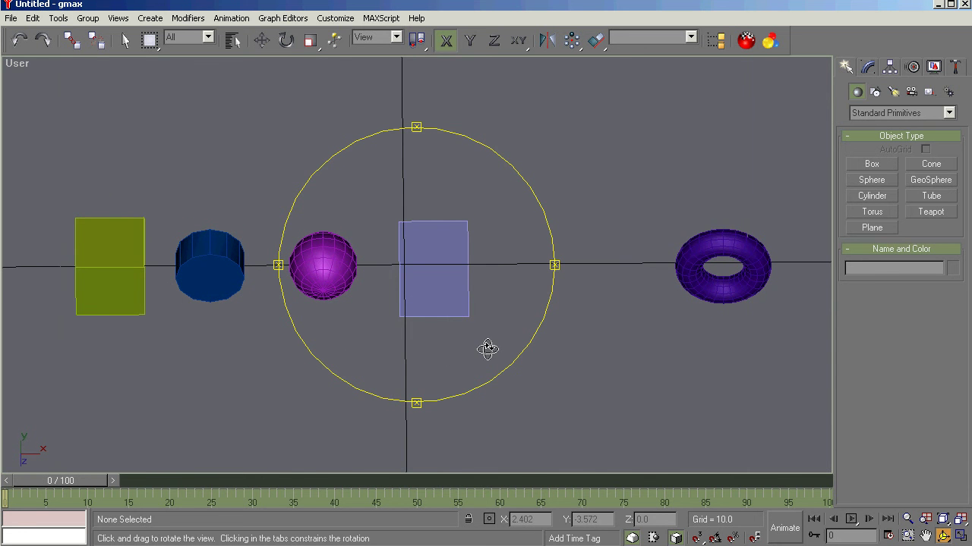
{"action": "left_click_drag", "start_coordinate": [458, 324], "coordinate": [468, 346]}
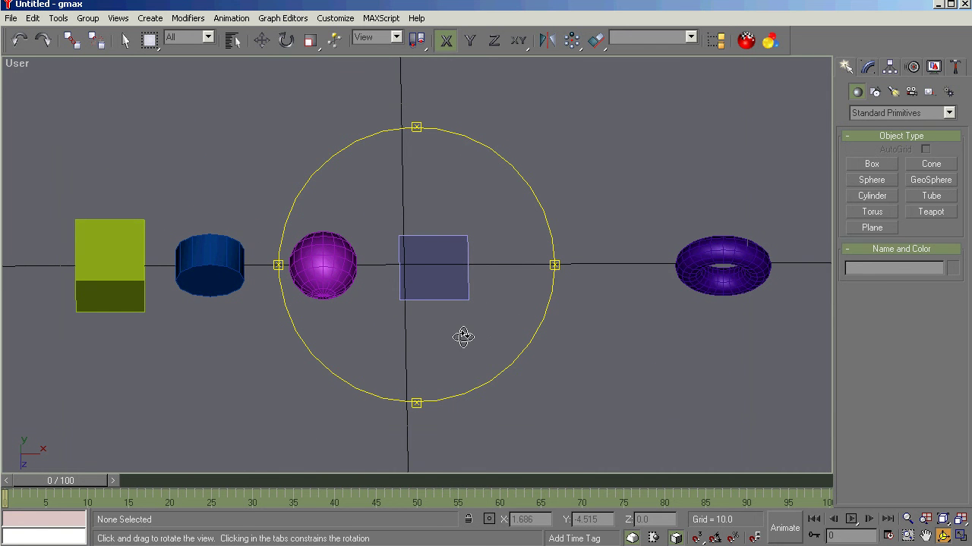
{"action": "left_click_drag", "start_coordinate": [382, 339], "coordinate": [357, 338]}
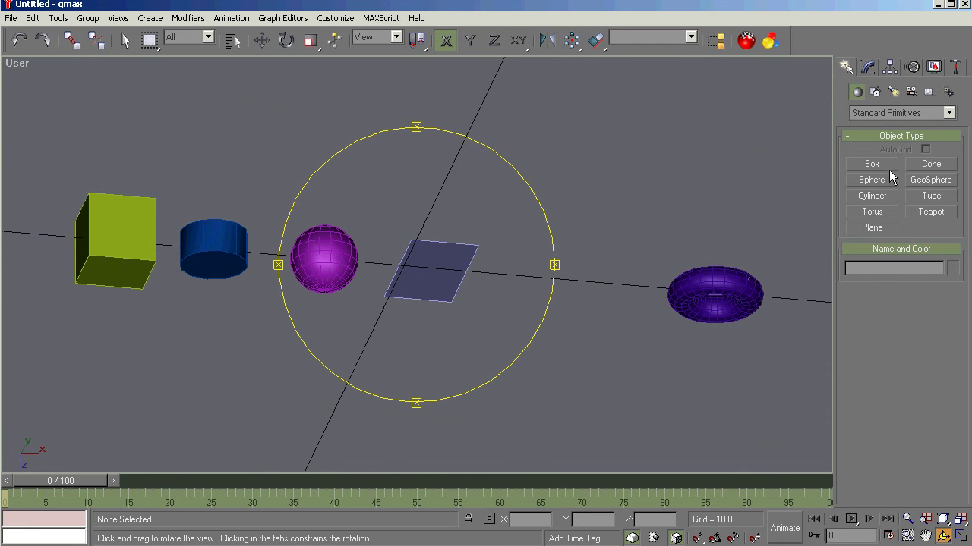
{"action": "left_click_drag", "start_coordinate": [327, 290], "coordinate": [414, 144]}
Step: Select the blue cylinder and show the Splines shape types (Line, Circle, Text, Helix) in the Create panel
{"action": "key", "text": "w"}
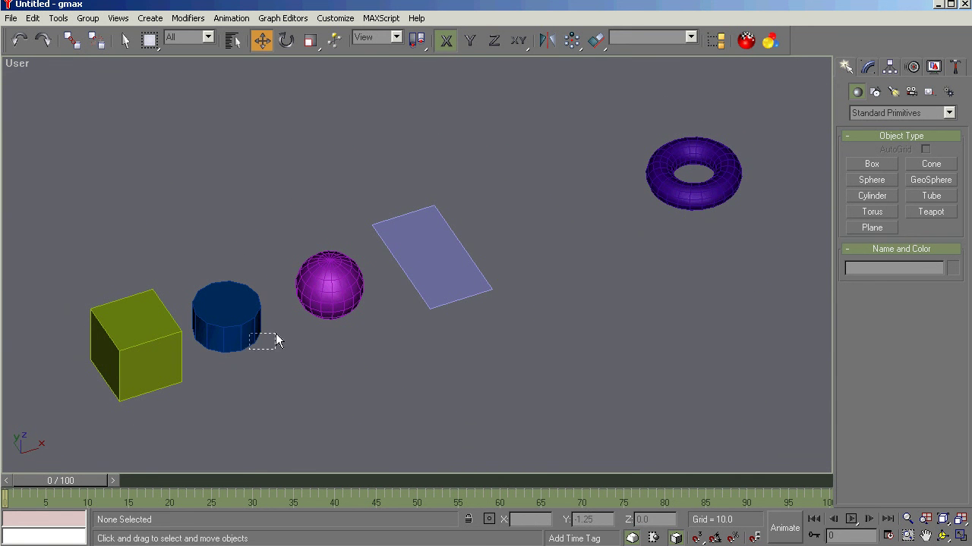
{"action": "left_click", "coordinate": [258, 346]}
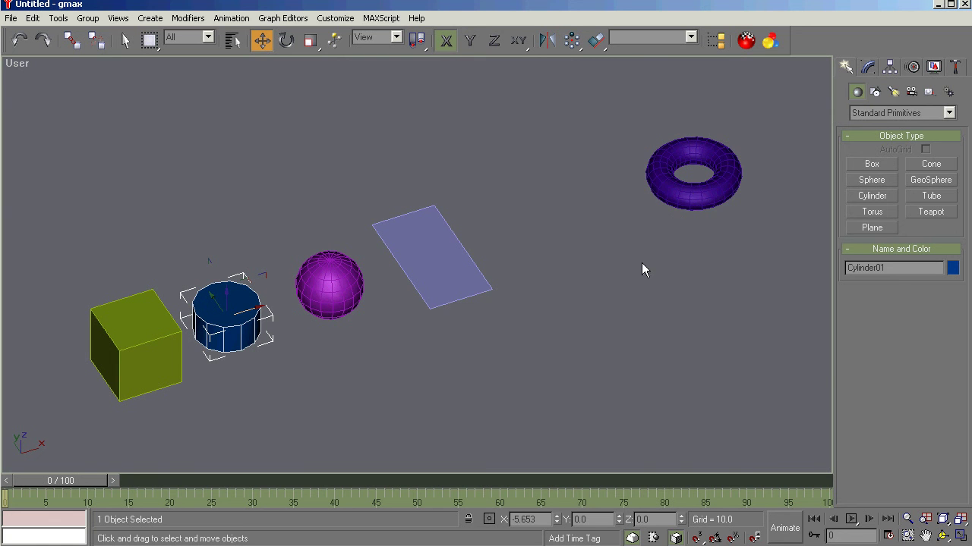
{"action": "left_click", "coordinate": [875, 91]}
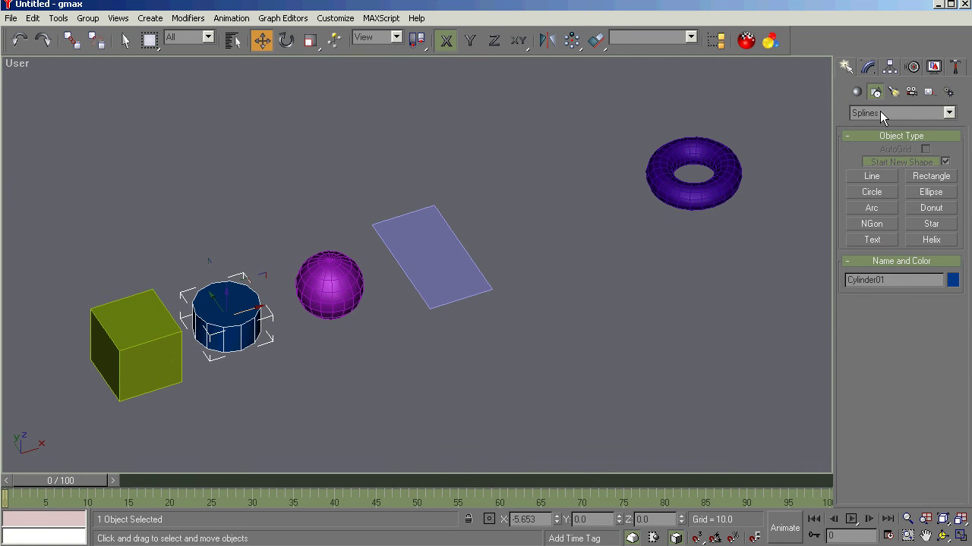